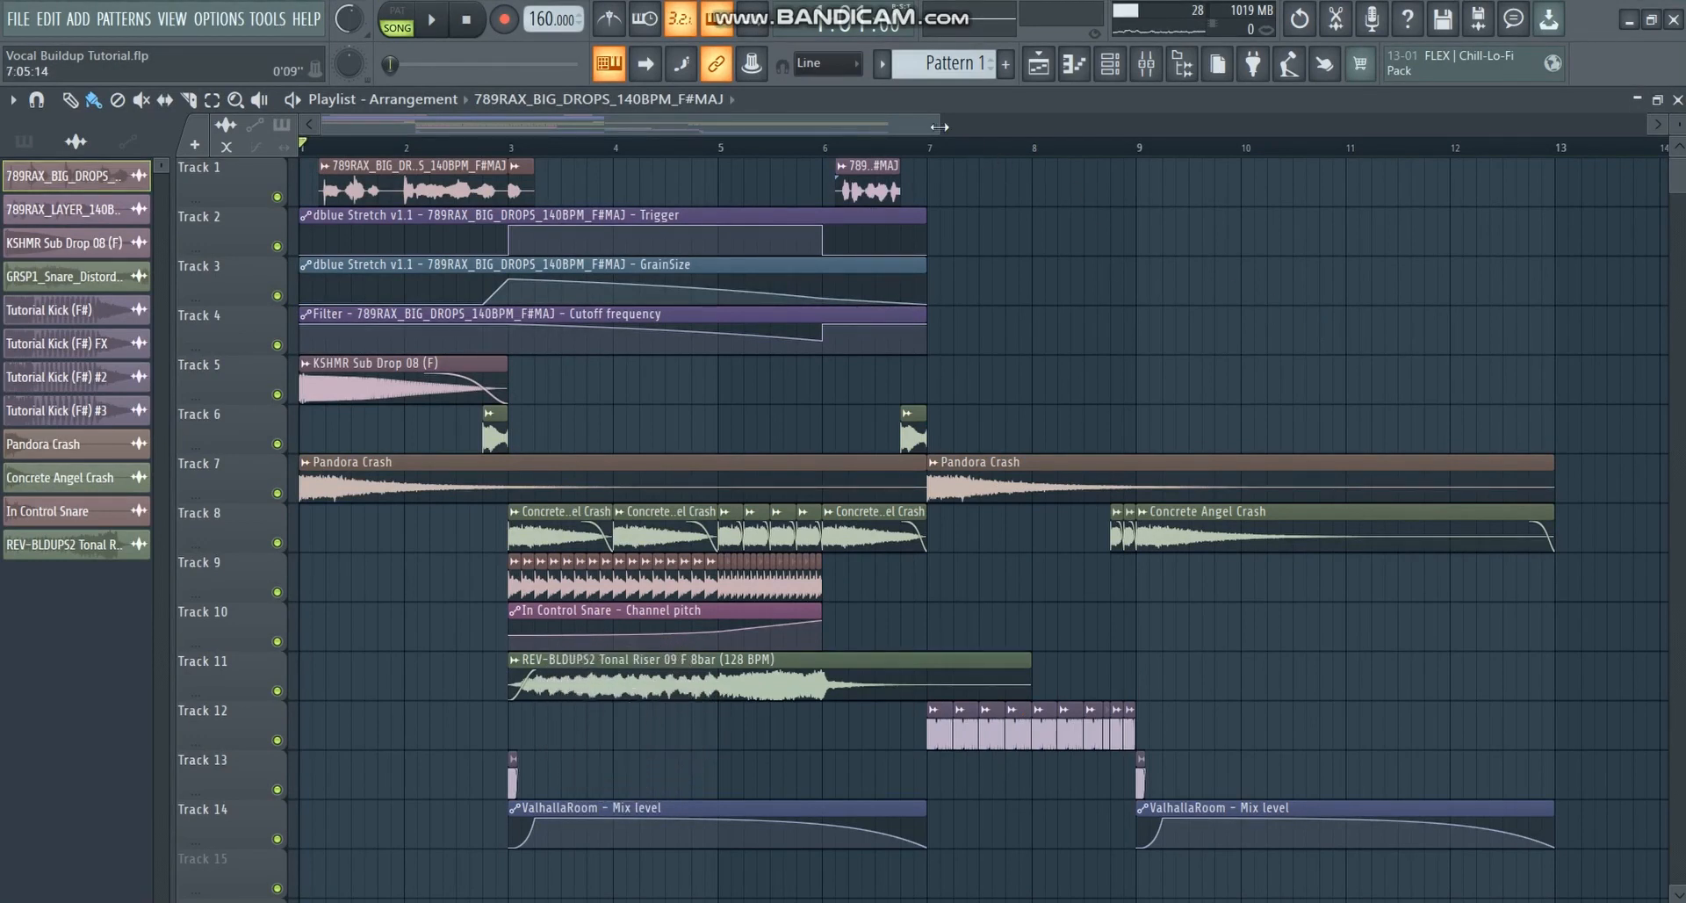
# Play the whole vocal buildup arrangement from the start, then stop playback.
pyautogui.moveTo(939, 127); pyautogui.dragTo(916, 131)
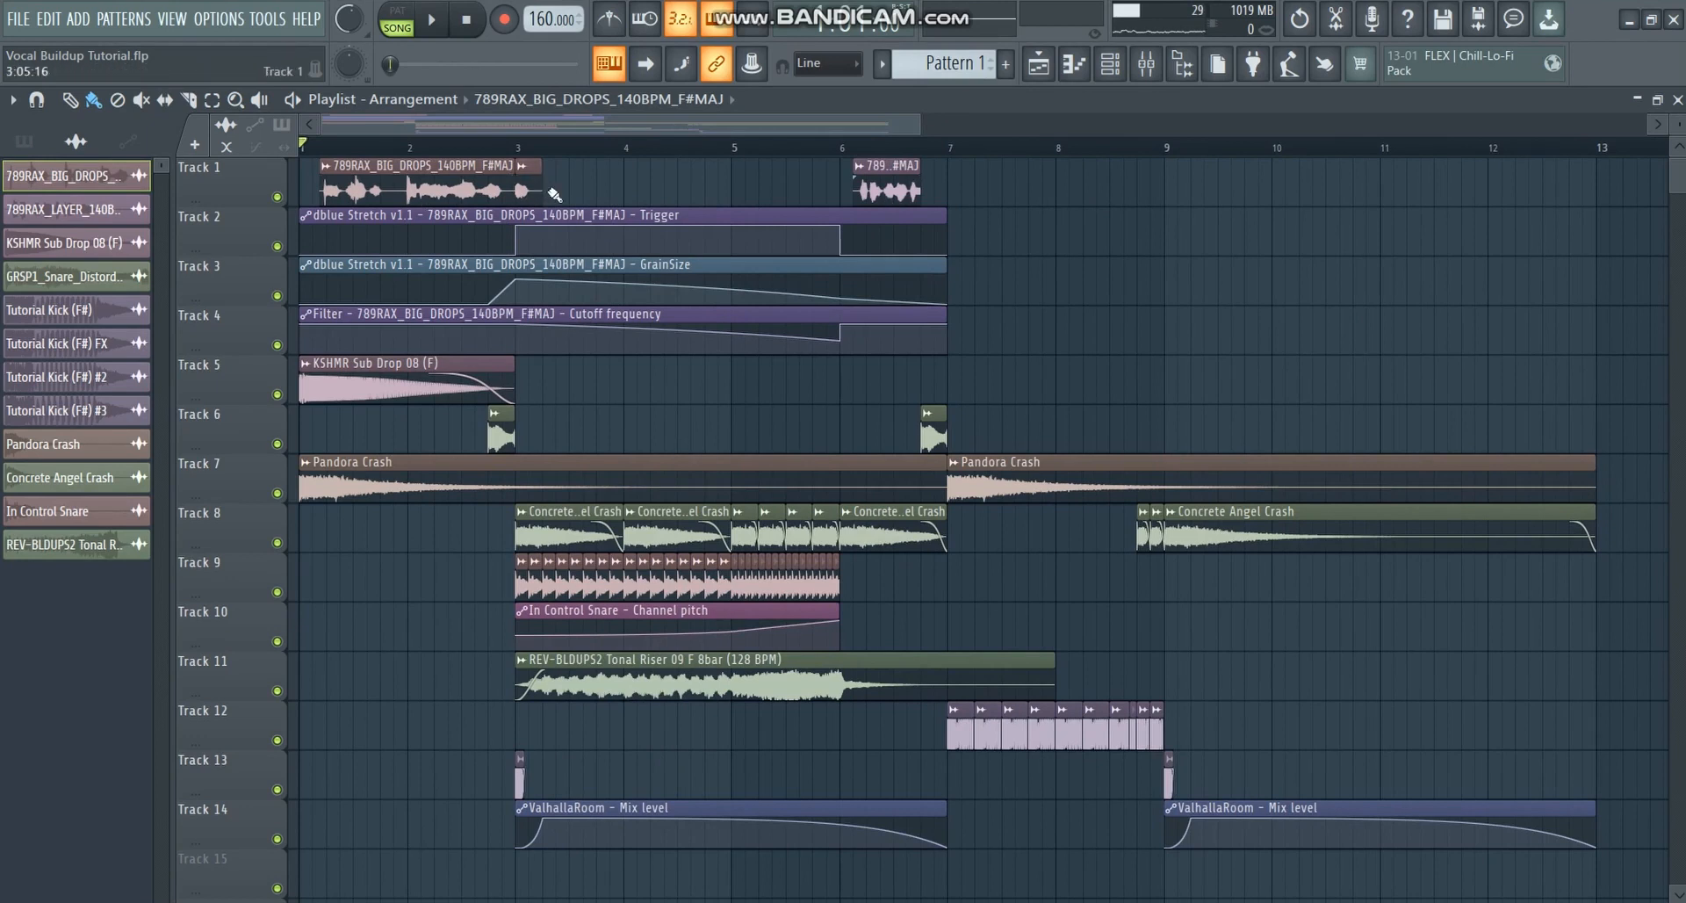
pyautogui.moveTo(554, 194)
pyautogui.mouseDown()
pyautogui.moveTo(860, 187)
pyautogui.moveTo(569, 197)
pyautogui.mouseUp()
pyautogui.press('space')
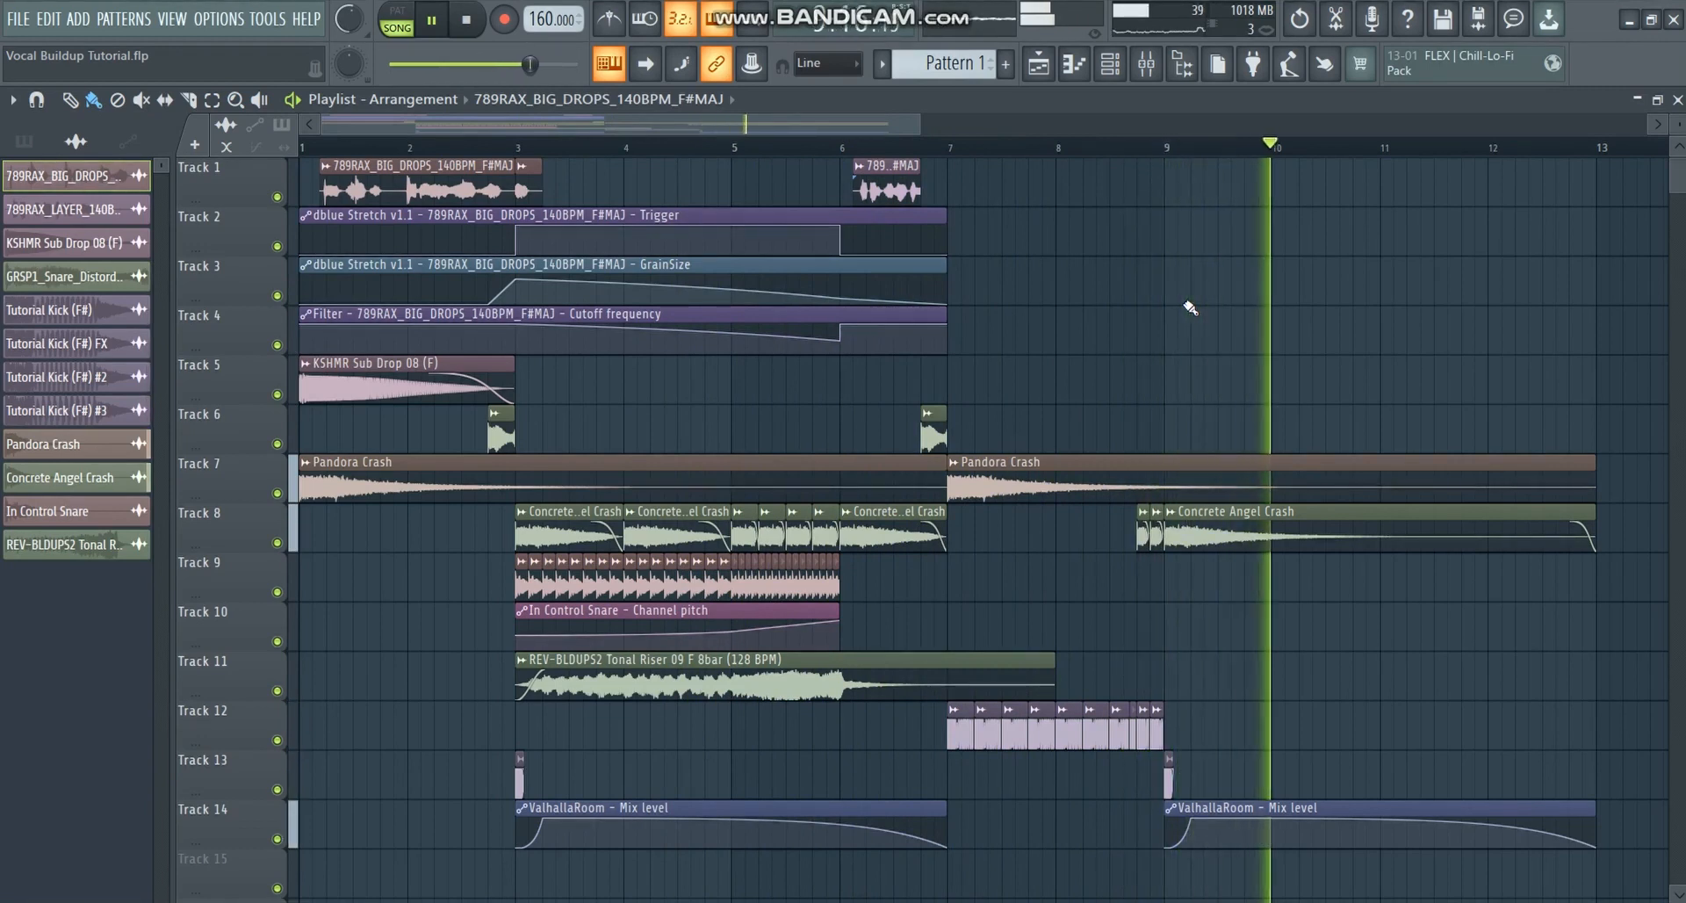
pyautogui.press('space')
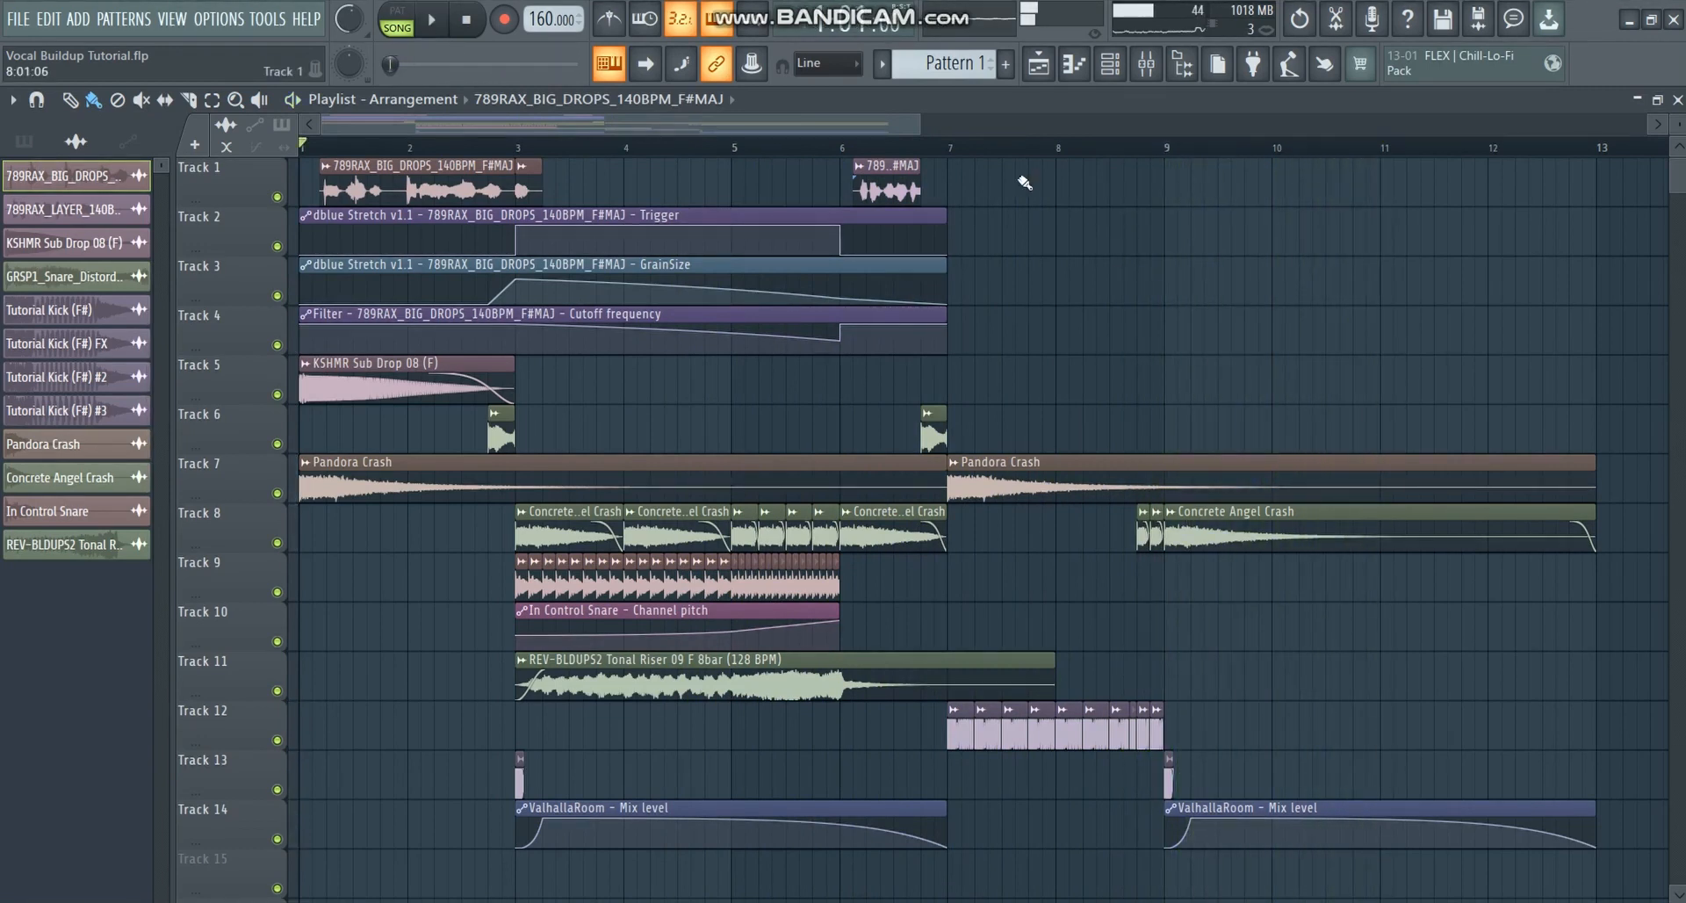
# Set the play position to bar 2 and mute every track except Tracks 1 to 4.
pyautogui.moveTo(922, 128); pyautogui.dragTo(774, 134)
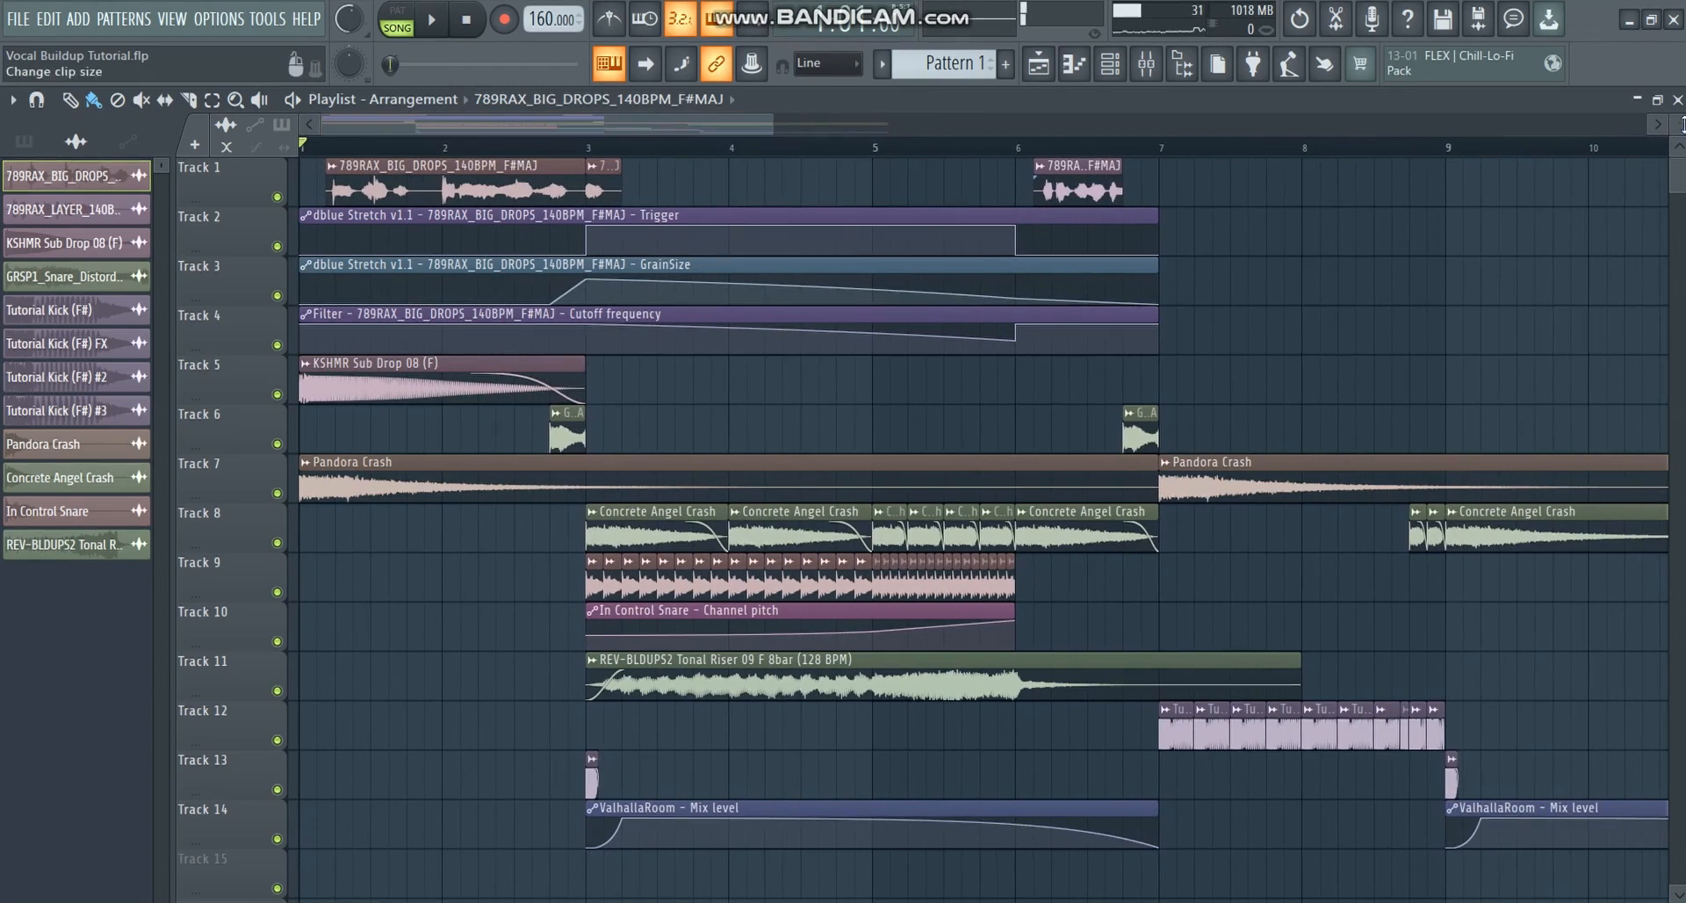
pyautogui.moveTo(1676, 129); pyautogui.dragTo(1676, 125)
pyautogui.moveTo(773, 129); pyautogui.dragTo(656, 136)
pyautogui.click(504, 156)
pyautogui.rightClick(276, 211)
pyautogui.click(277, 274)
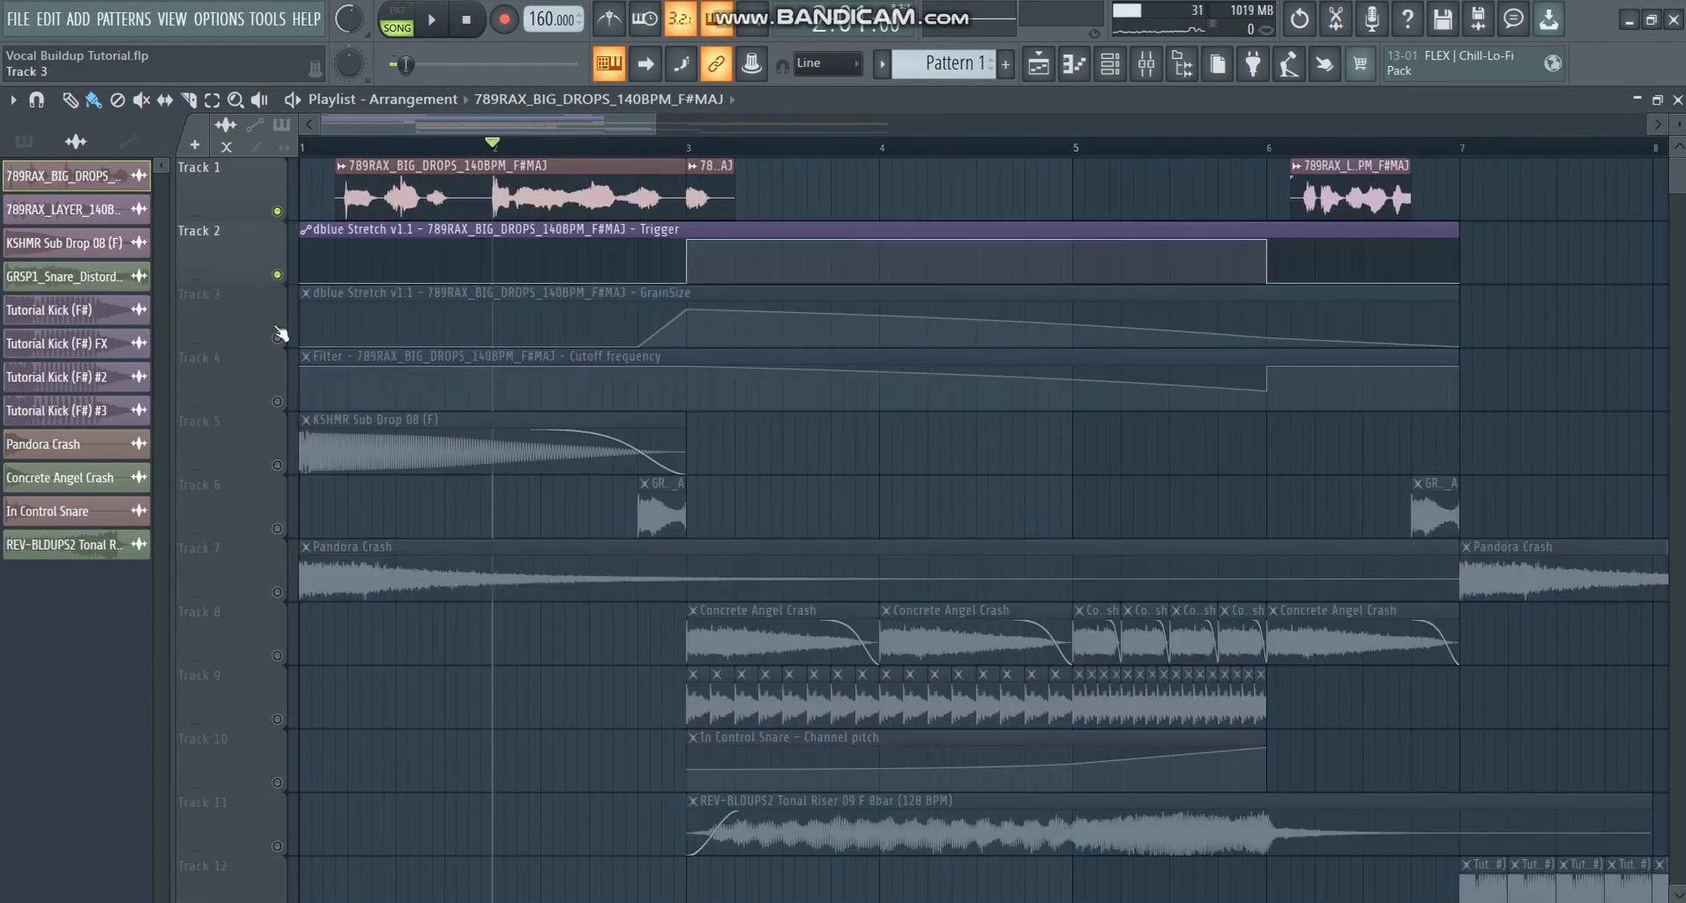
pyautogui.click(276, 337)
pyautogui.click(275, 400)
# Play the isolated vocal and automation tracks from bar 2 and un-maximise the playlist so it sits beside the channel rack.
pyautogui.press('space')
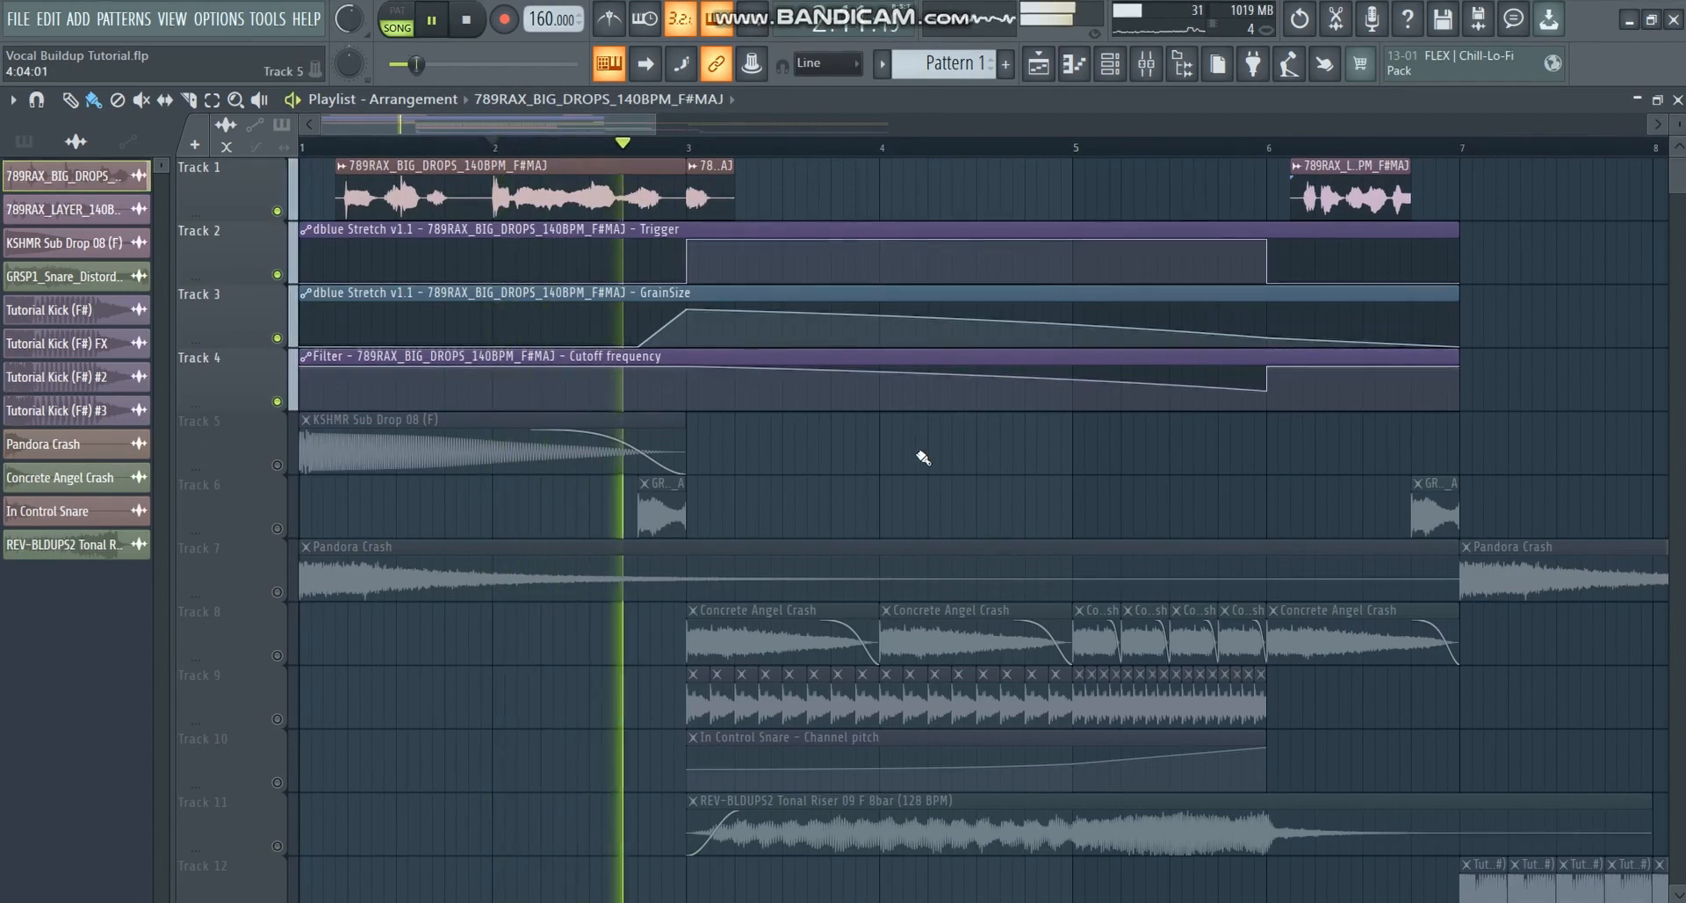
pyautogui.click(1657, 100)
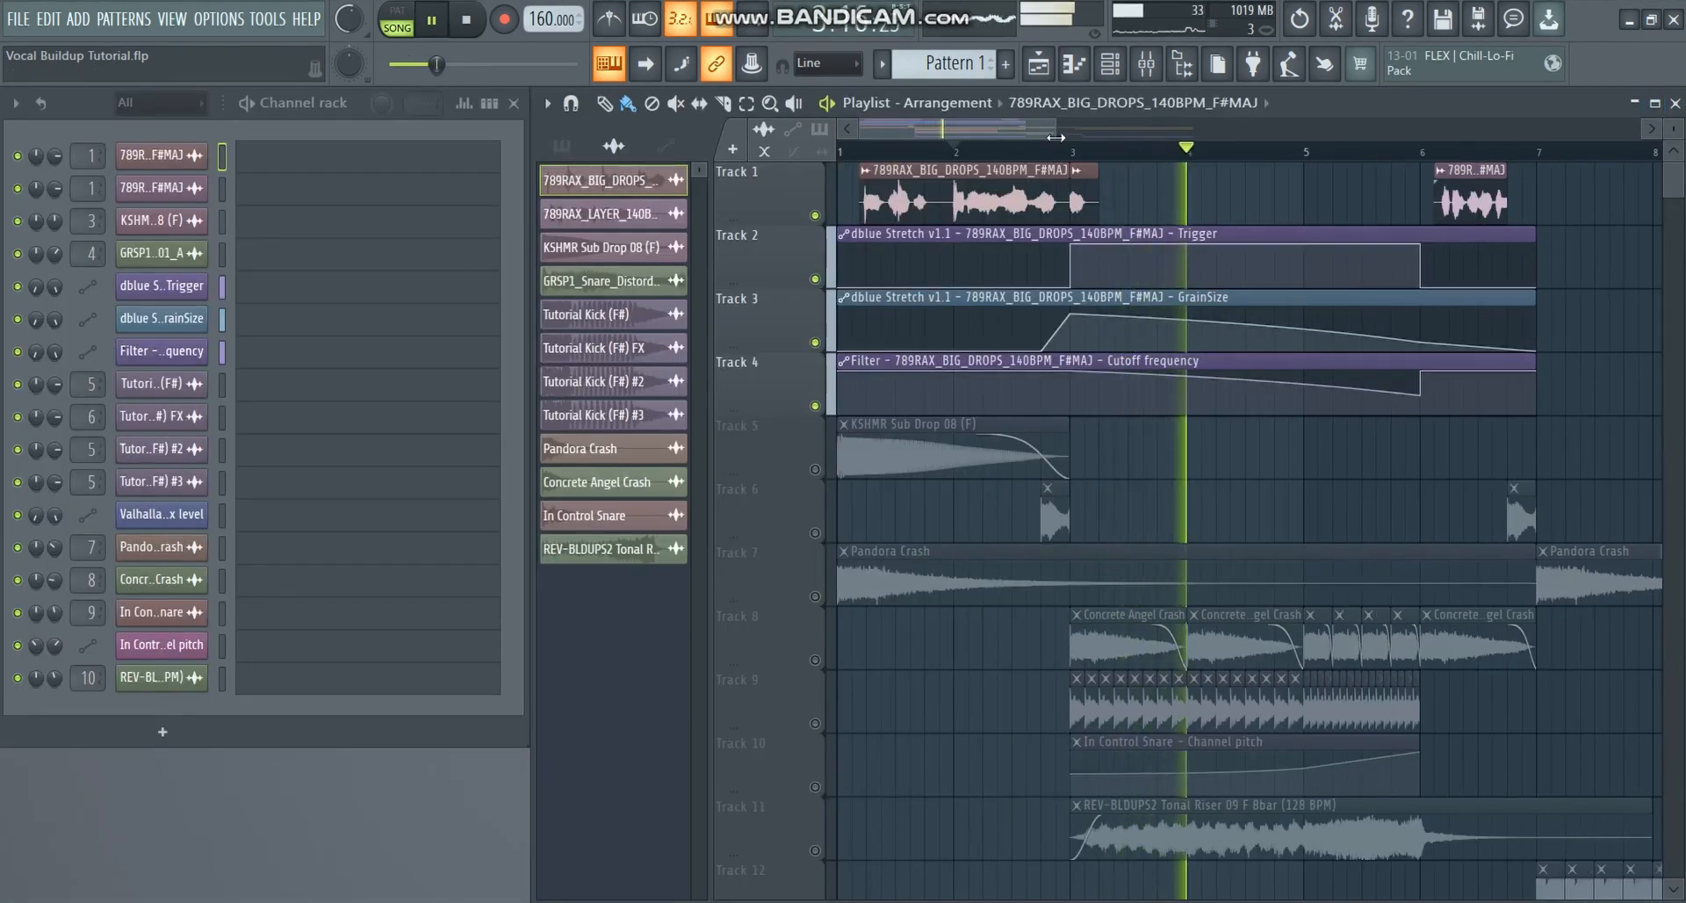
pyautogui.moveTo(1052, 132); pyautogui.dragTo(1032, 136)
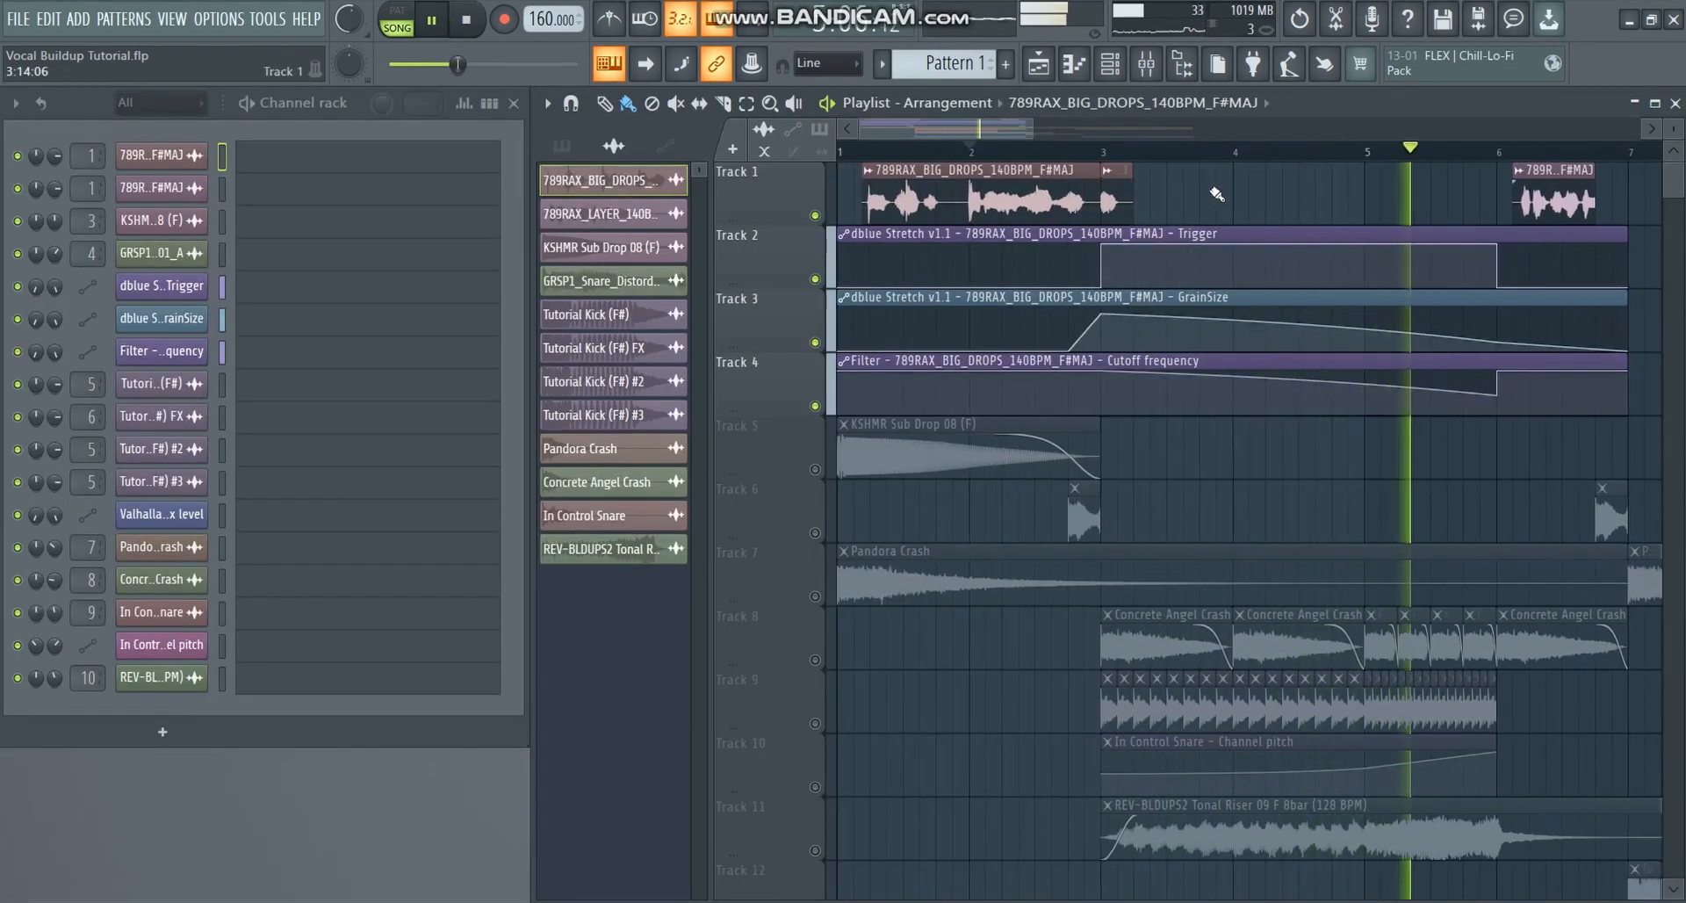
pyautogui.press('space')
# Open dblue Stretch v1.1 from the vocal's mixer insert and place its window over the channel rack beside the playlist.
pyautogui.press('F9')
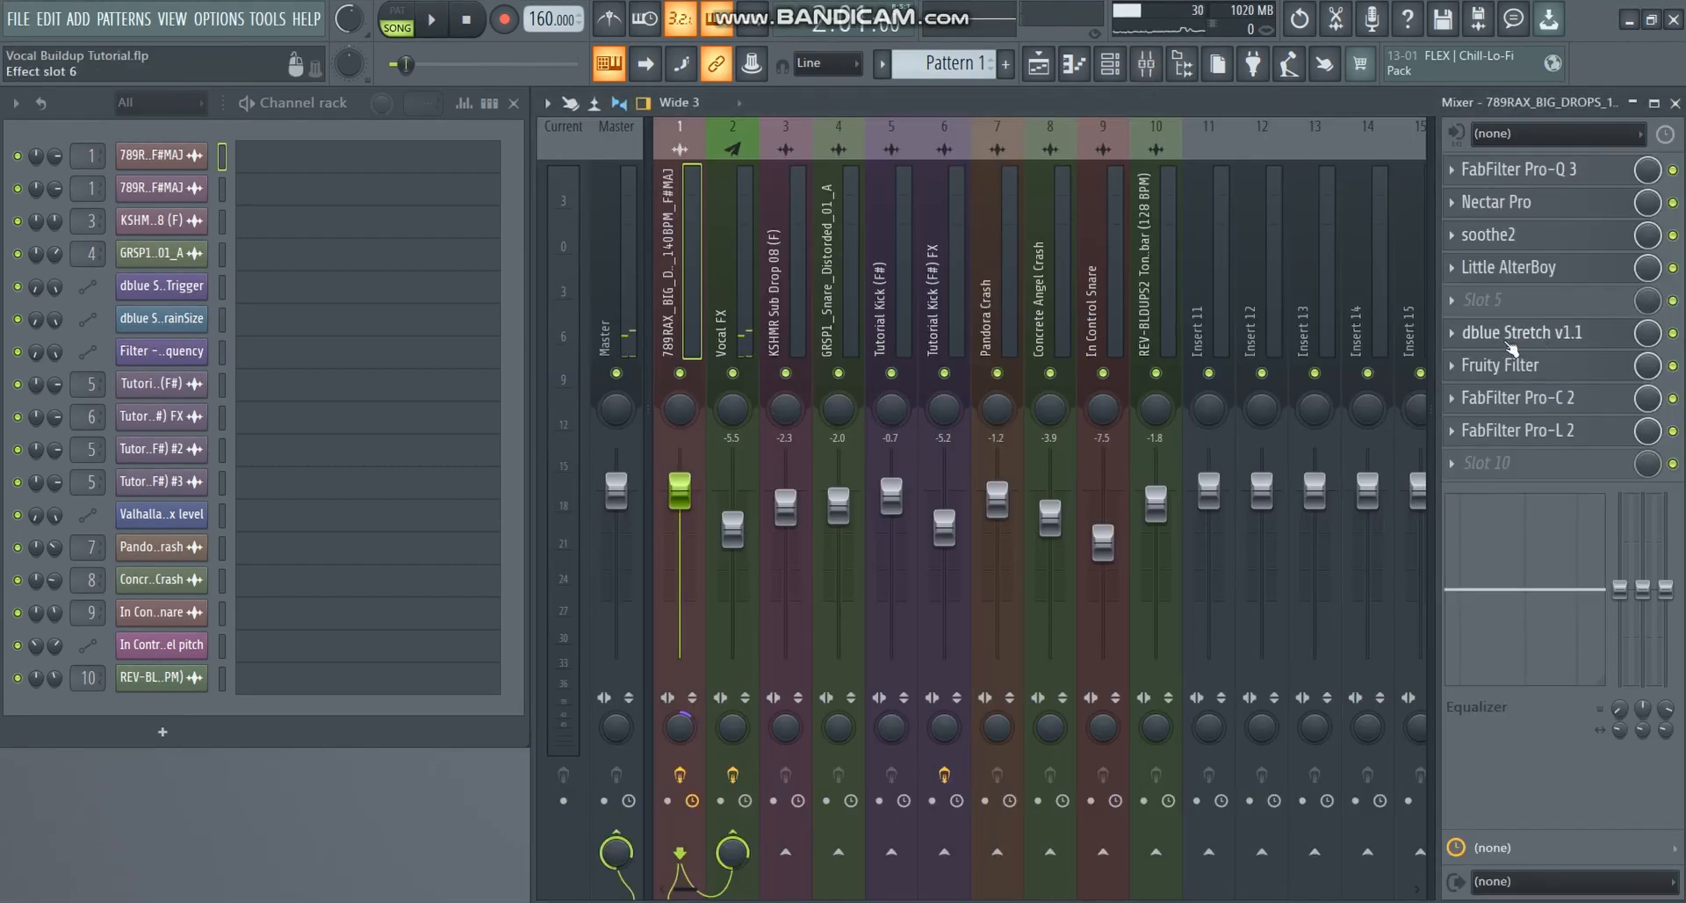
pyautogui.click(1511, 342)
pyautogui.moveTo(436, 360); pyautogui.dragTo(360, 364)
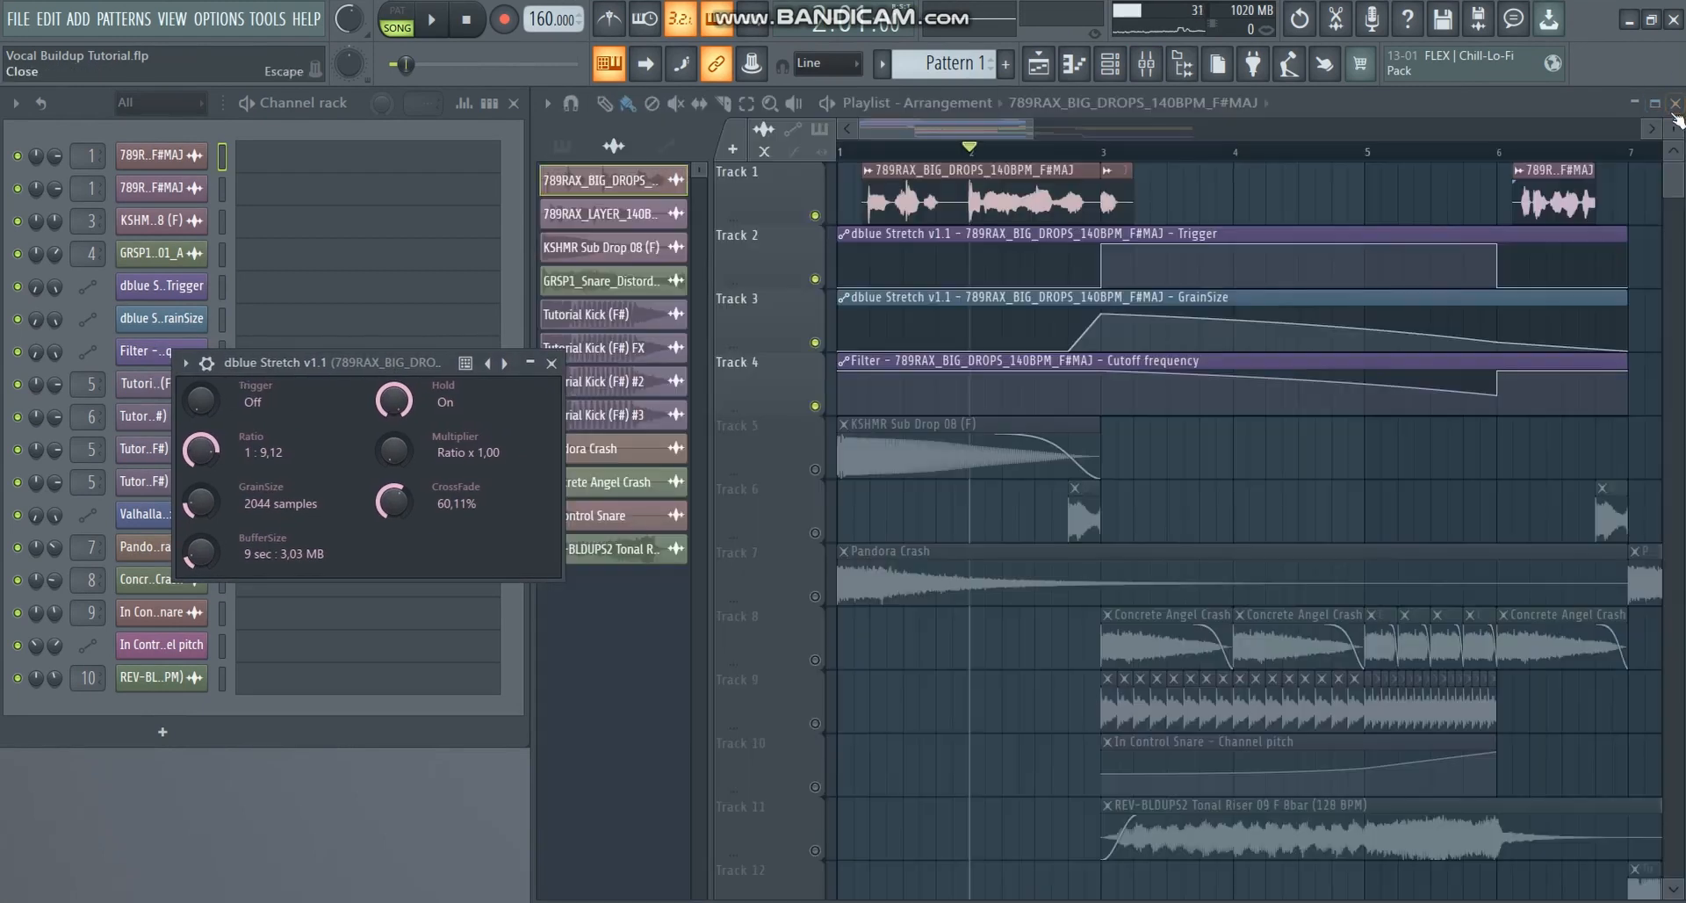
pyautogui.click(1675, 103)
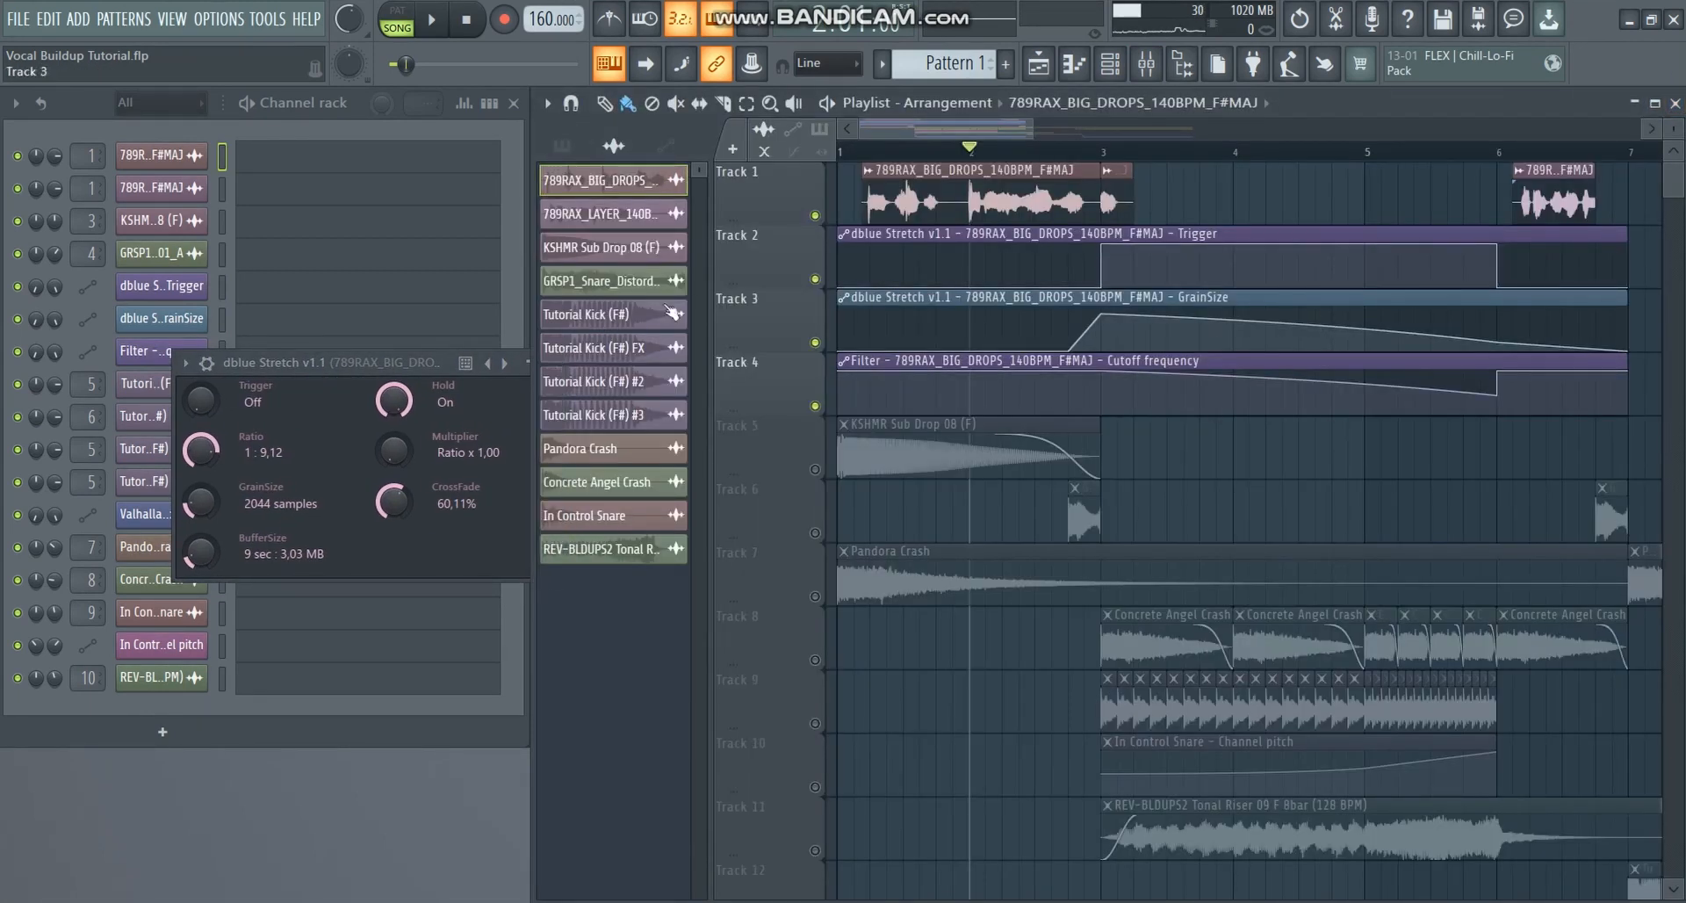
pyautogui.moveTo(352, 362); pyautogui.dragTo(316, 377)
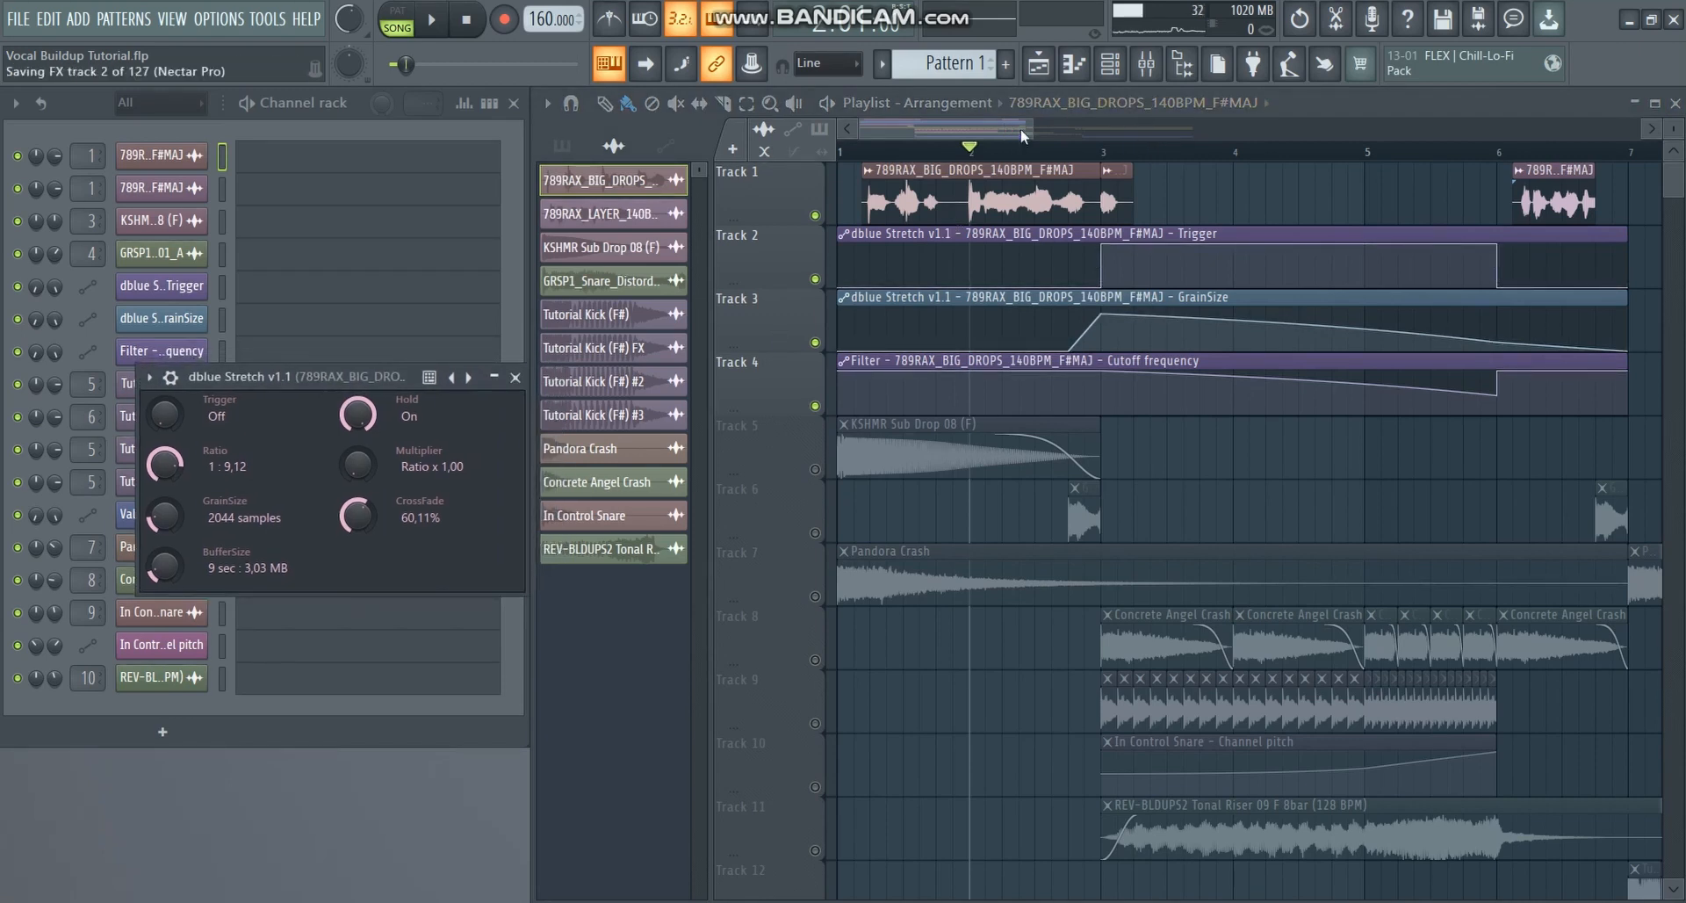
# Move the play position to bar 3 to examine where the dblue Stretch Trigger automation starts on the vocal.
pyautogui.moveTo(1032, 132); pyautogui.dragTo(1029, 134)
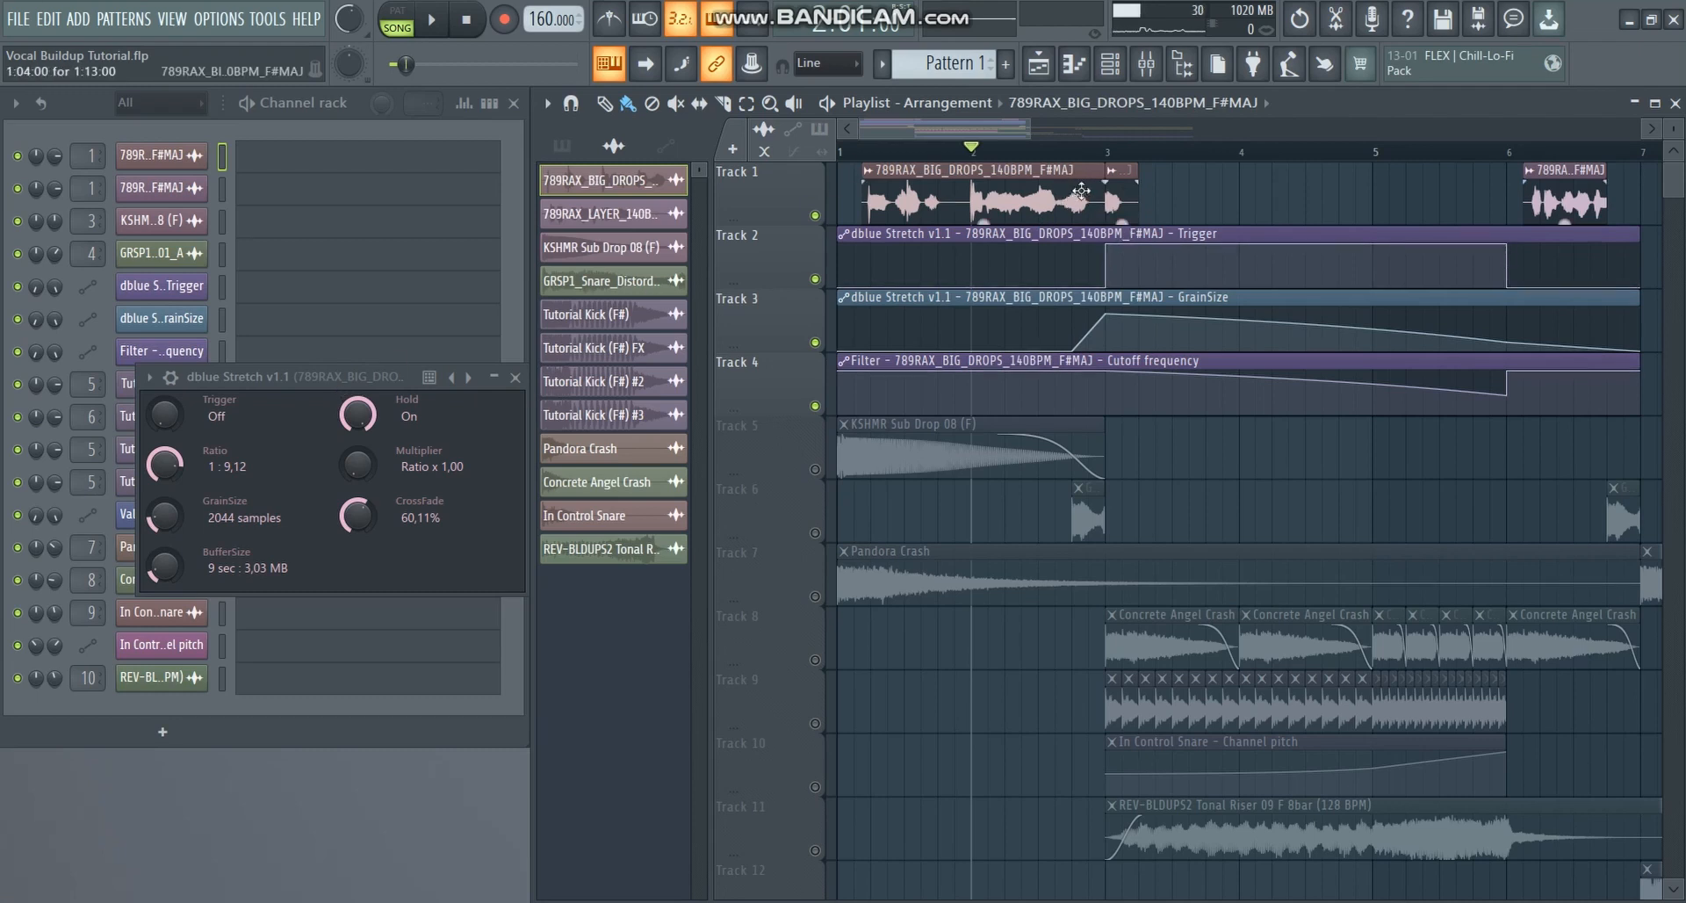
pyautogui.scroll(1, 1081, 190)
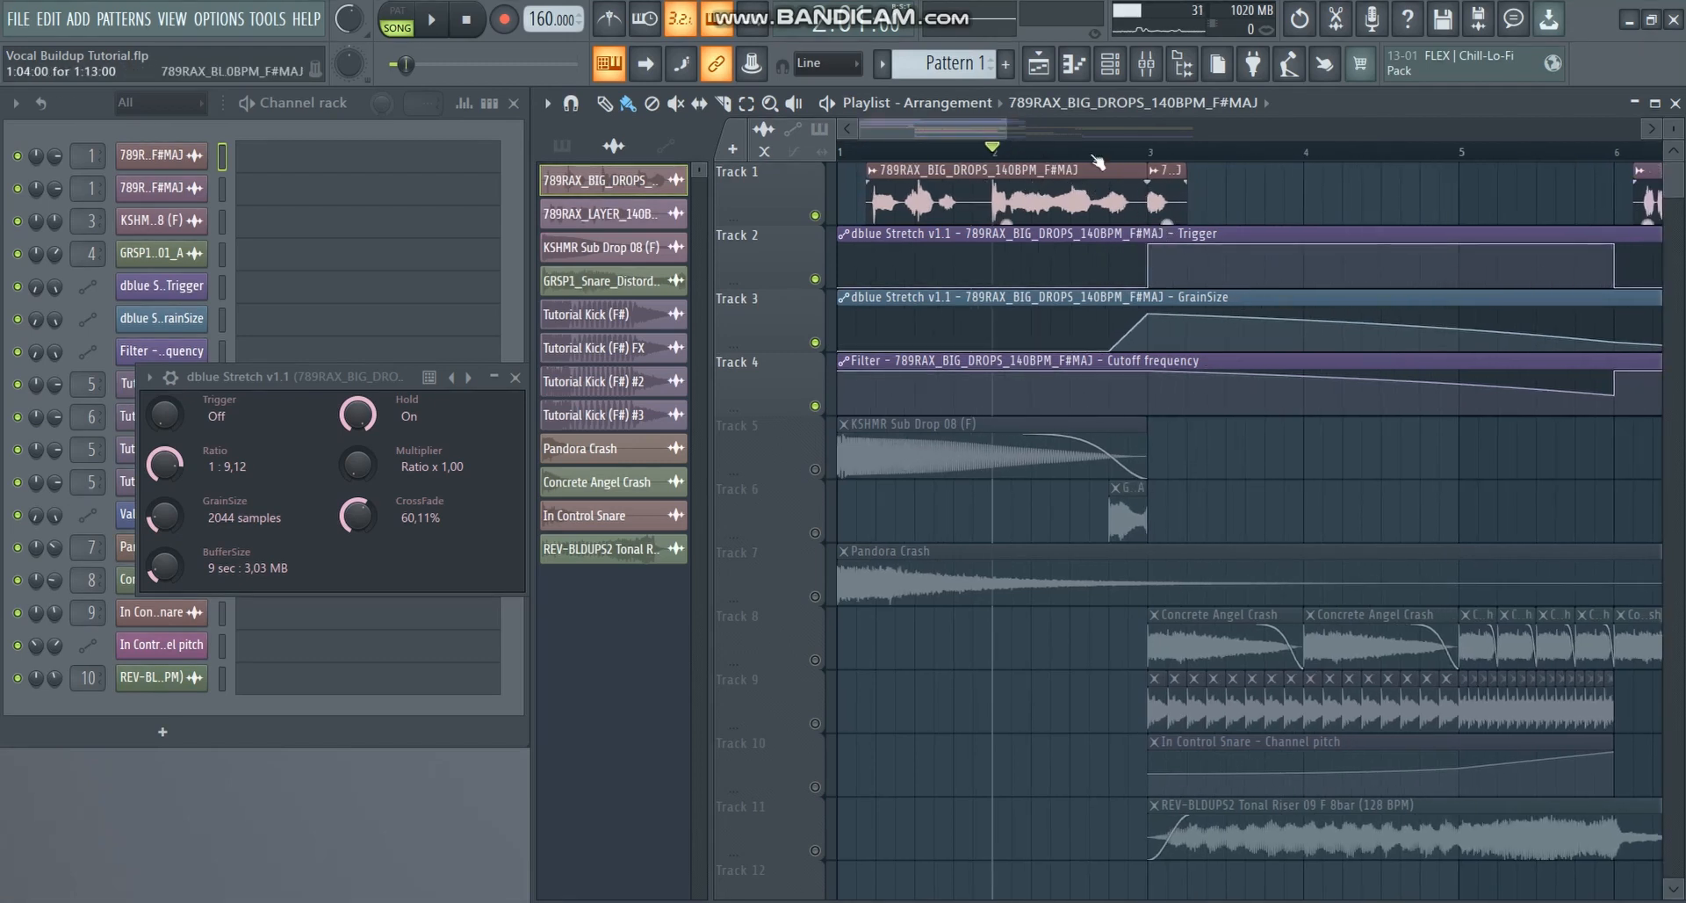
pyautogui.scroll(-1, 1110, 160)
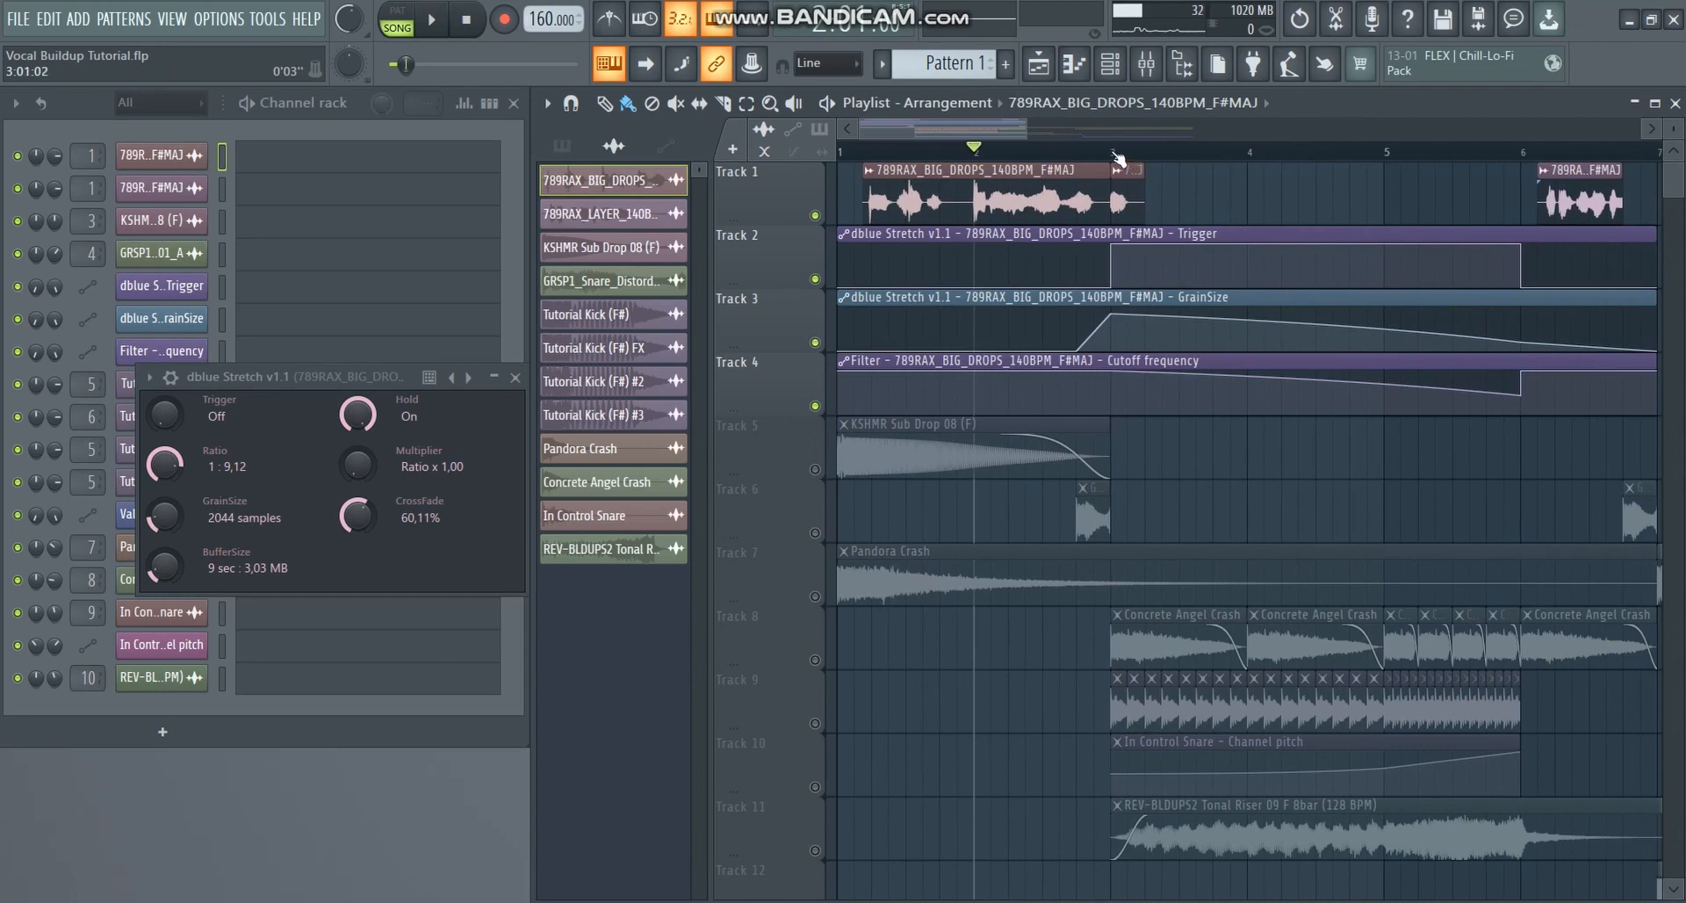
pyautogui.click(1116, 155)
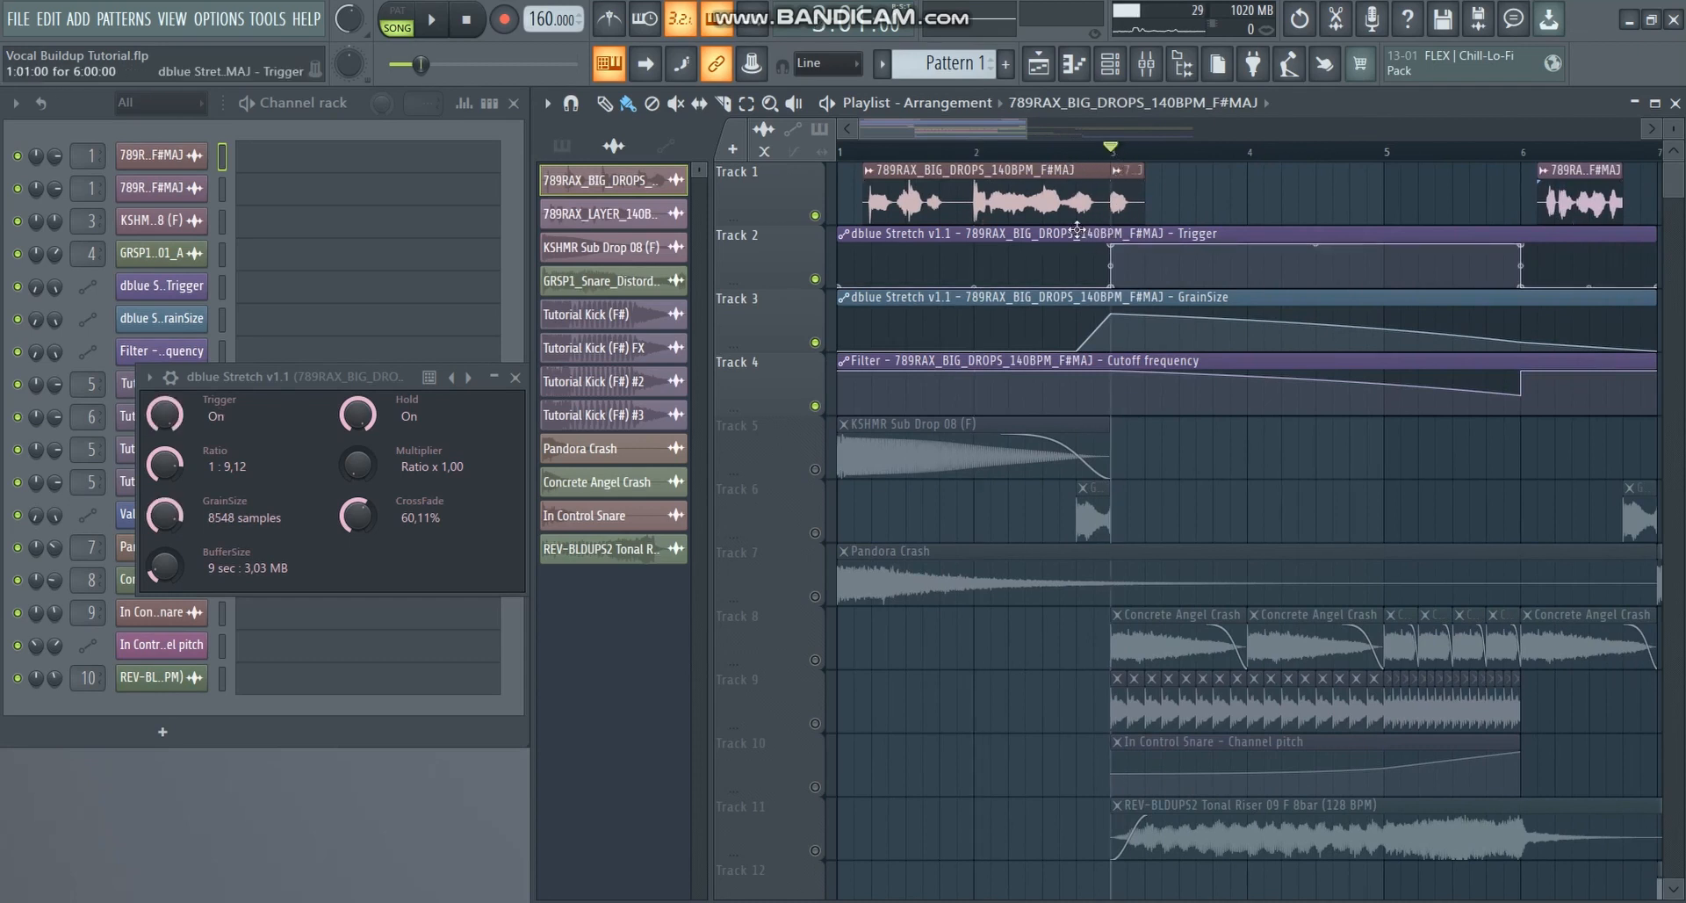
pyautogui.scroll(-1, 1093, 234)
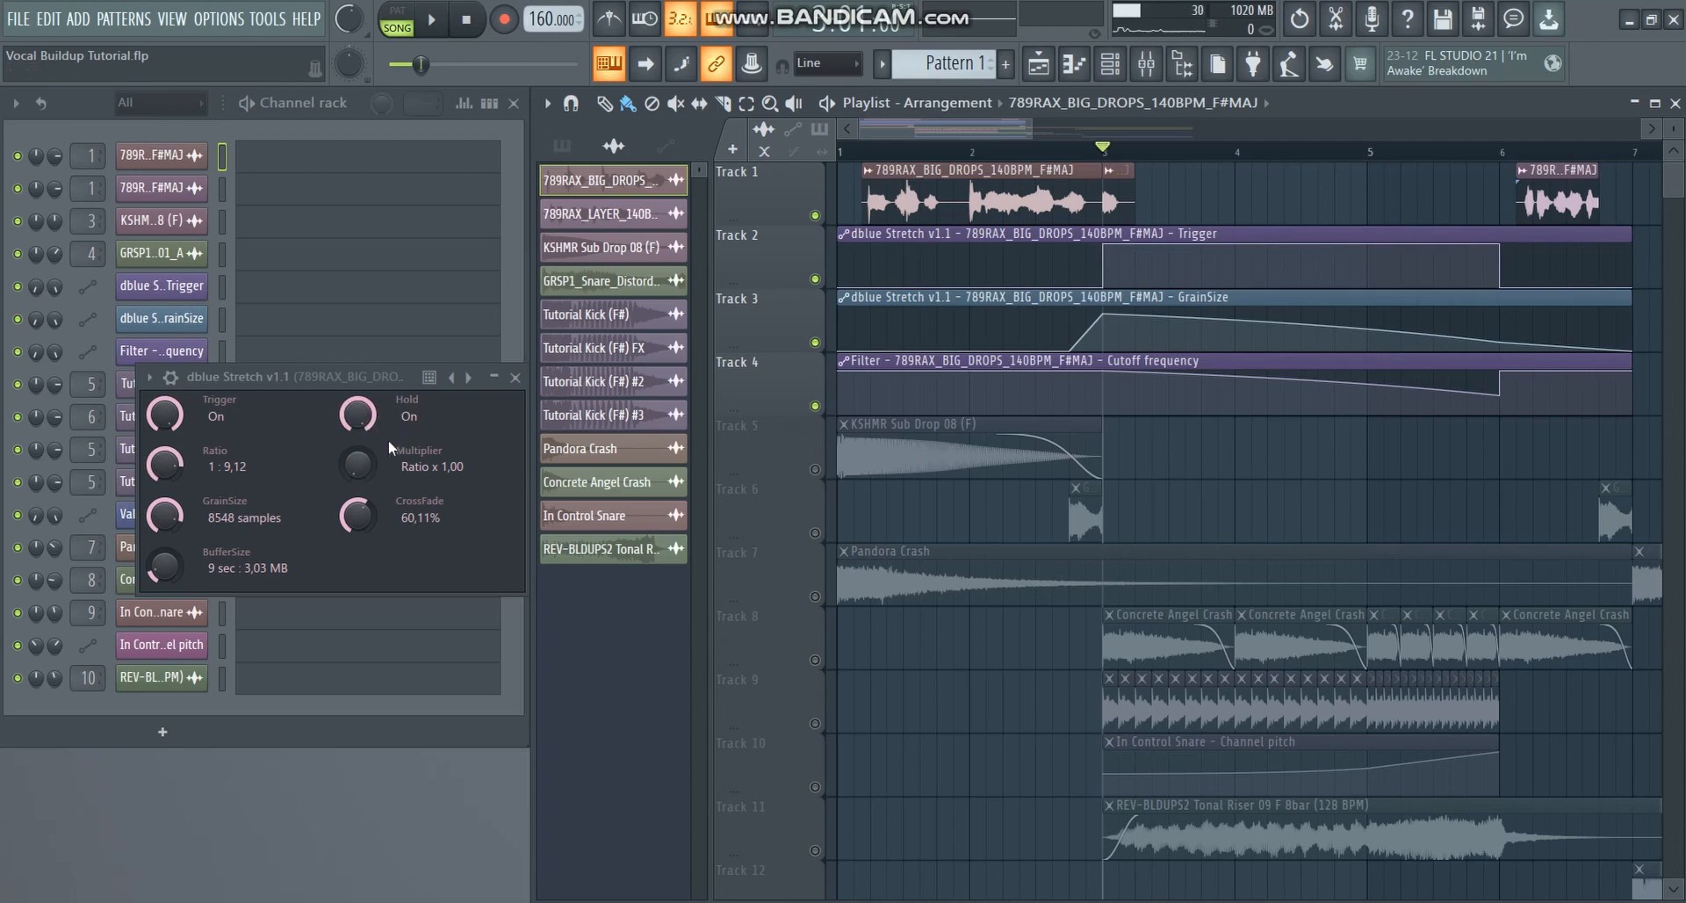
# Try dblue Stretch with Hold off by playing the vocal from bar 2, and turn Hold back on.
pyautogui.moveTo(388, 439); pyautogui.dragTo(388, 457)
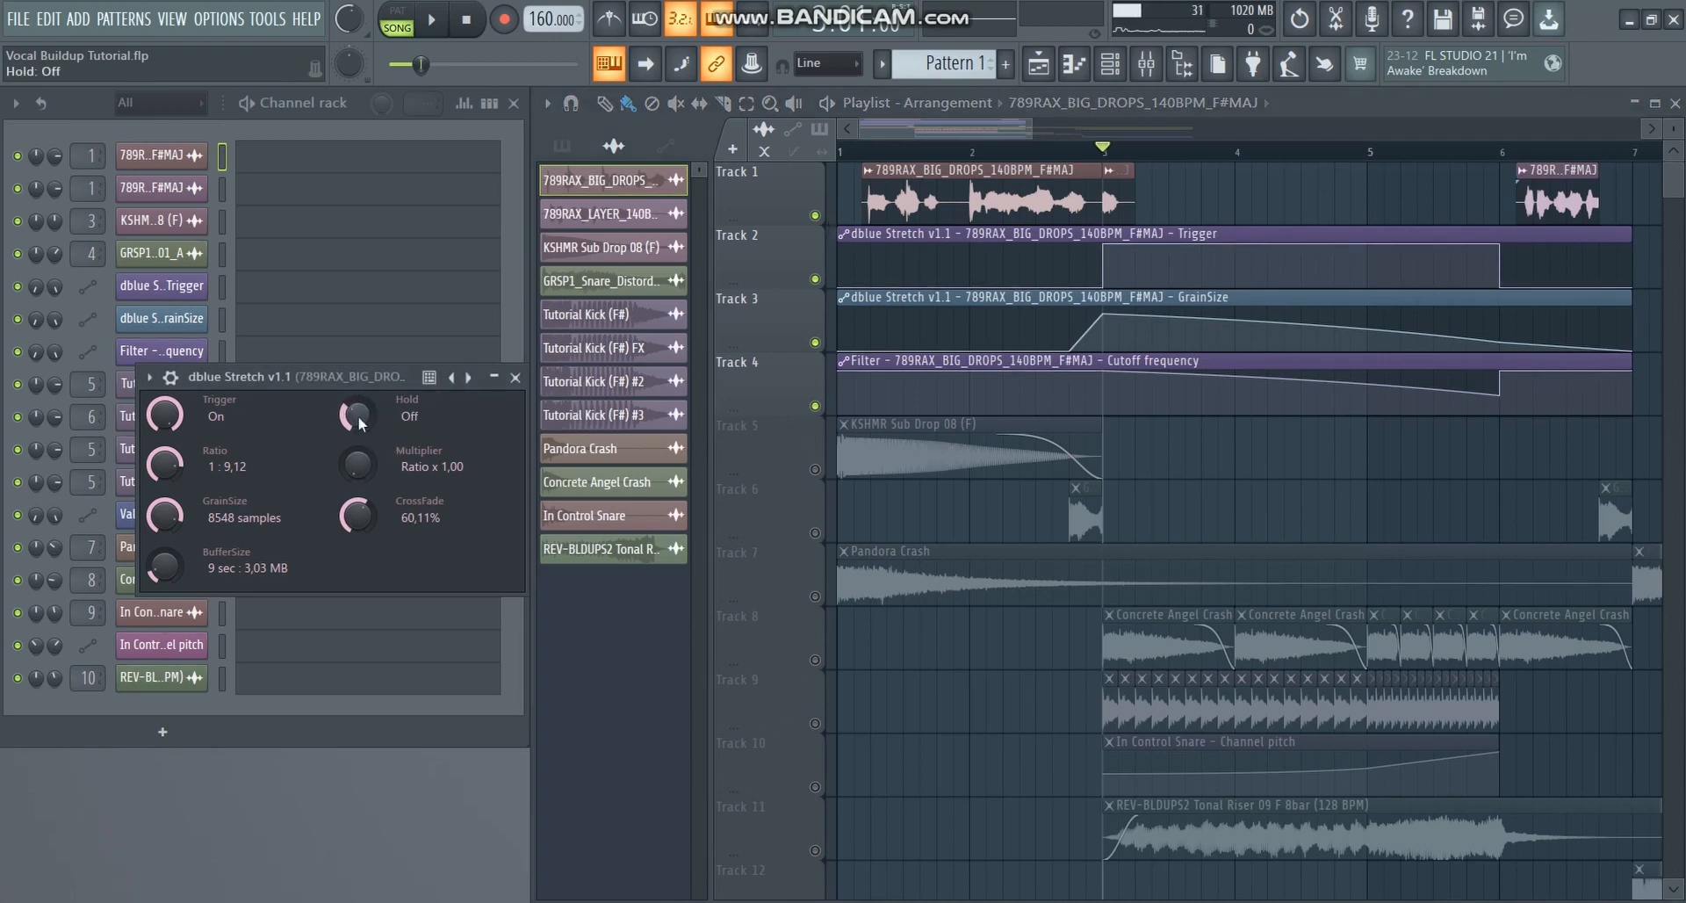
pyautogui.click(970, 153)
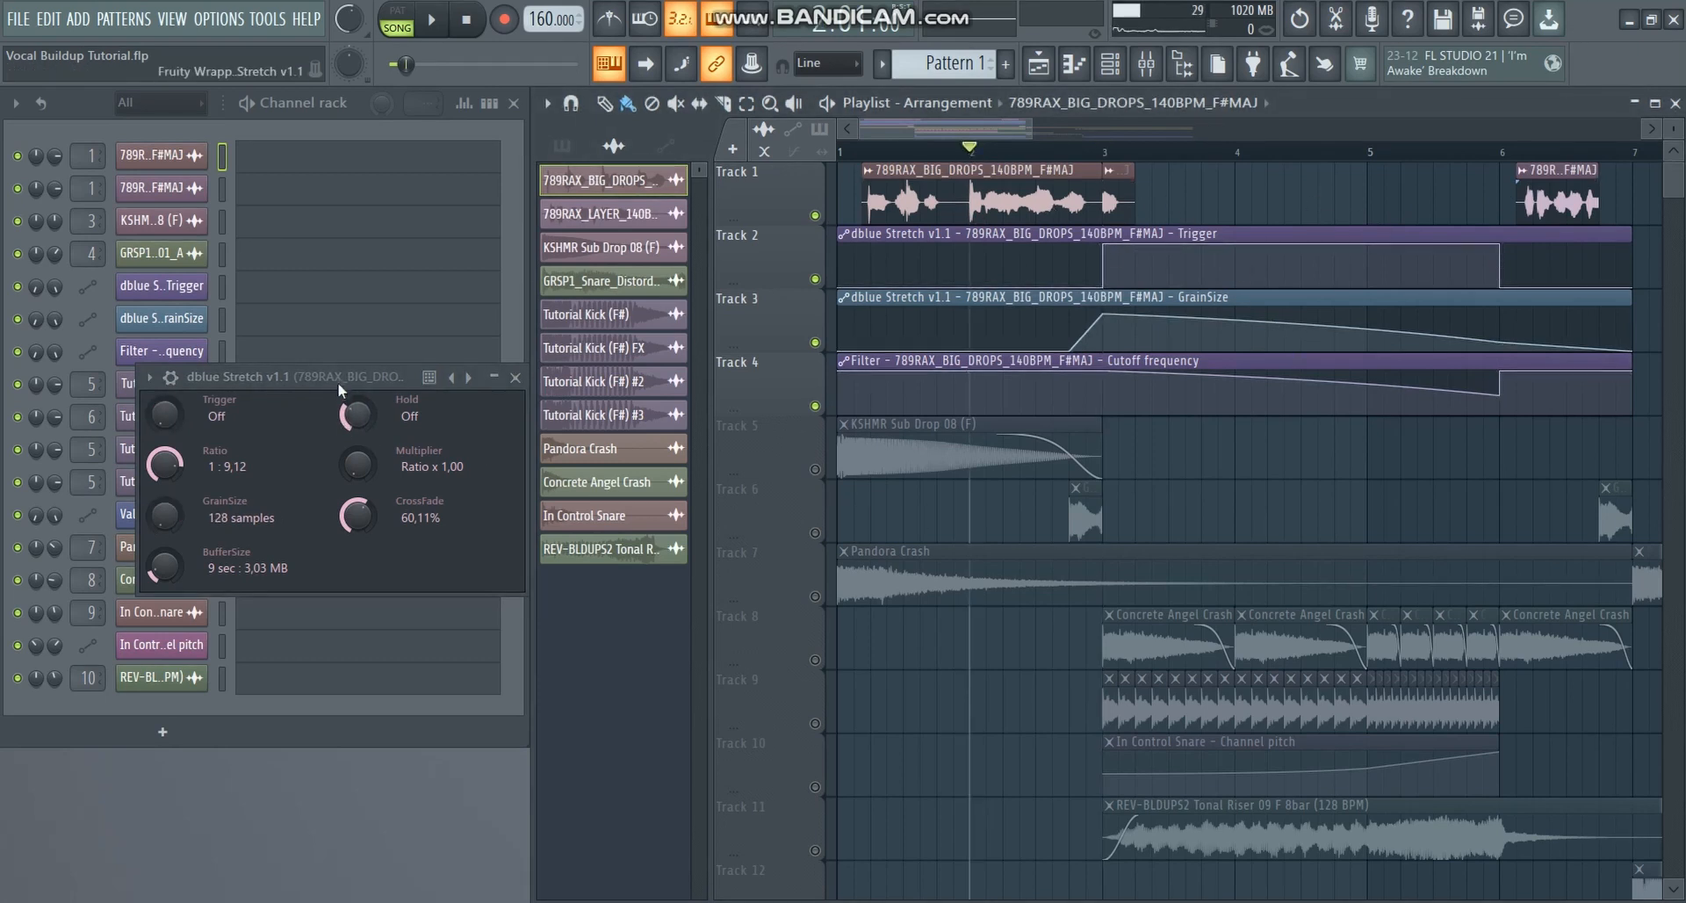
pyautogui.press('space')
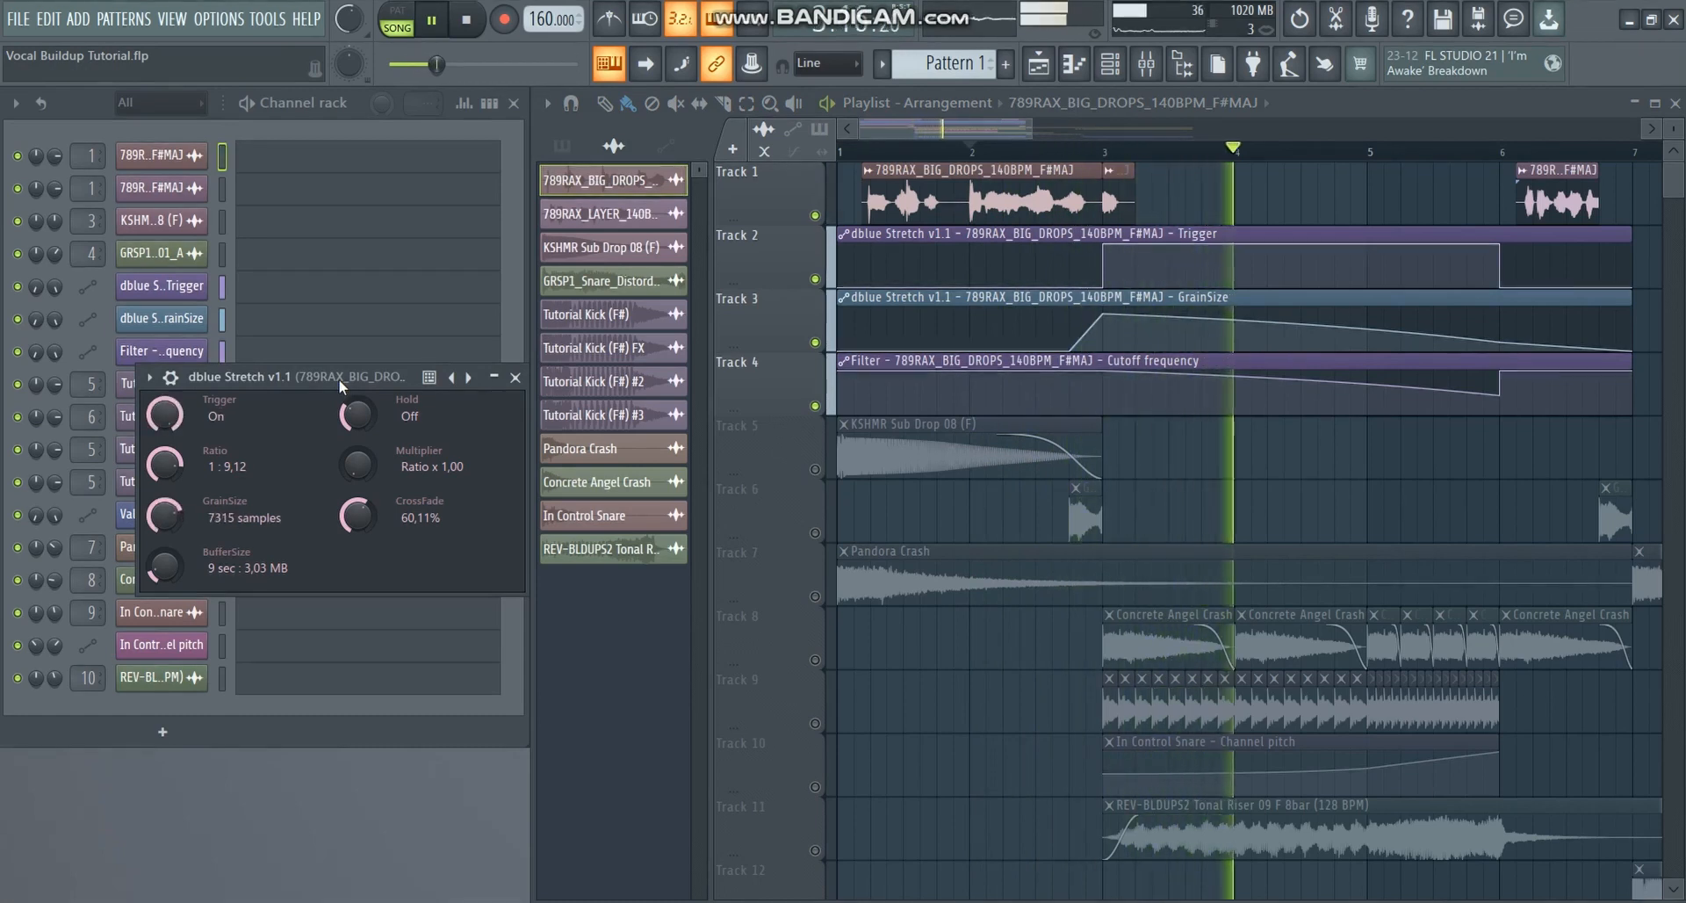
pyautogui.press('space')
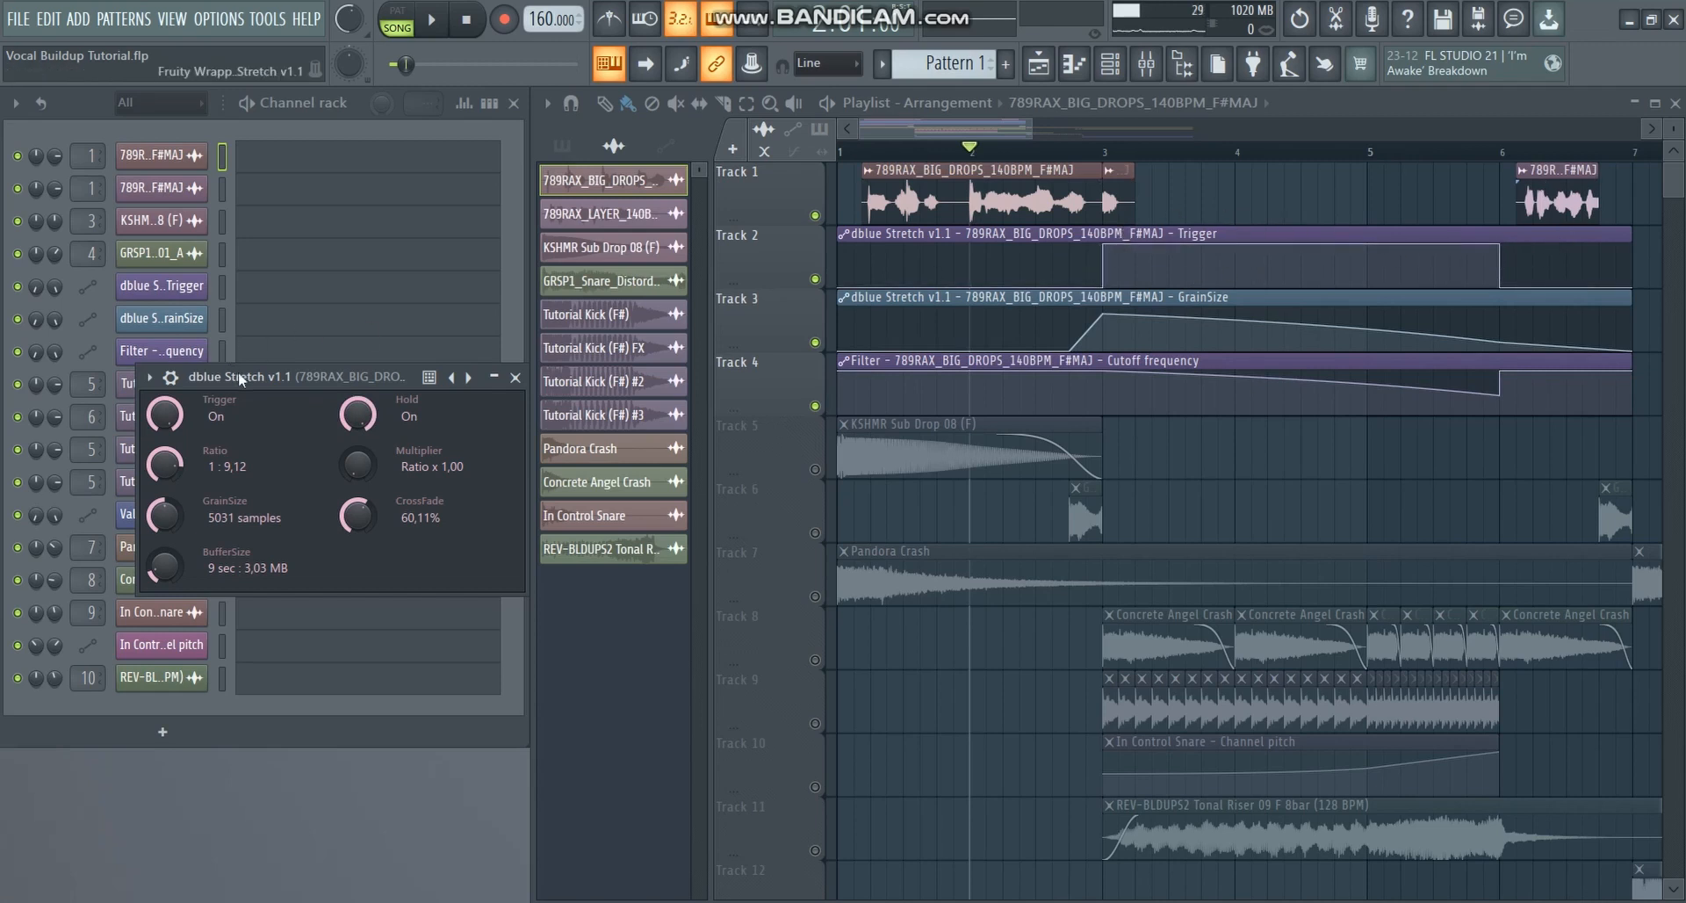
pyautogui.moveTo(244, 376); pyautogui.dragTo(249, 376)
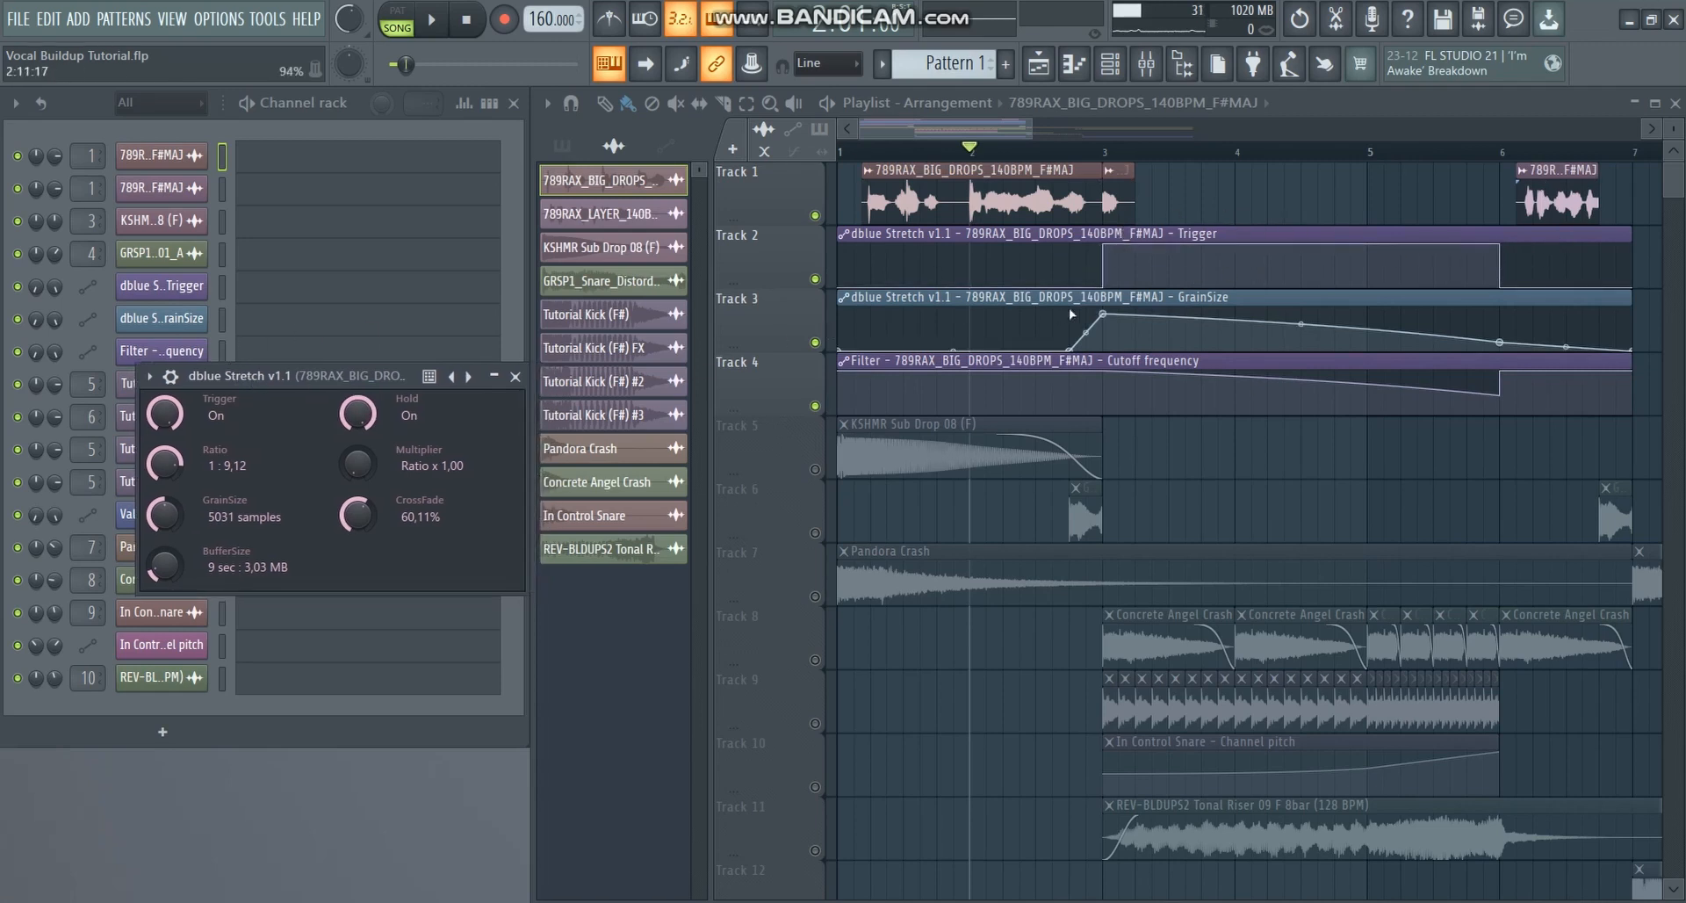
# Try a rising GrainSize automation by lowering its bar 3 point and raising its bar 6 point, and play it back.
pyautogui.click(1189, 299)
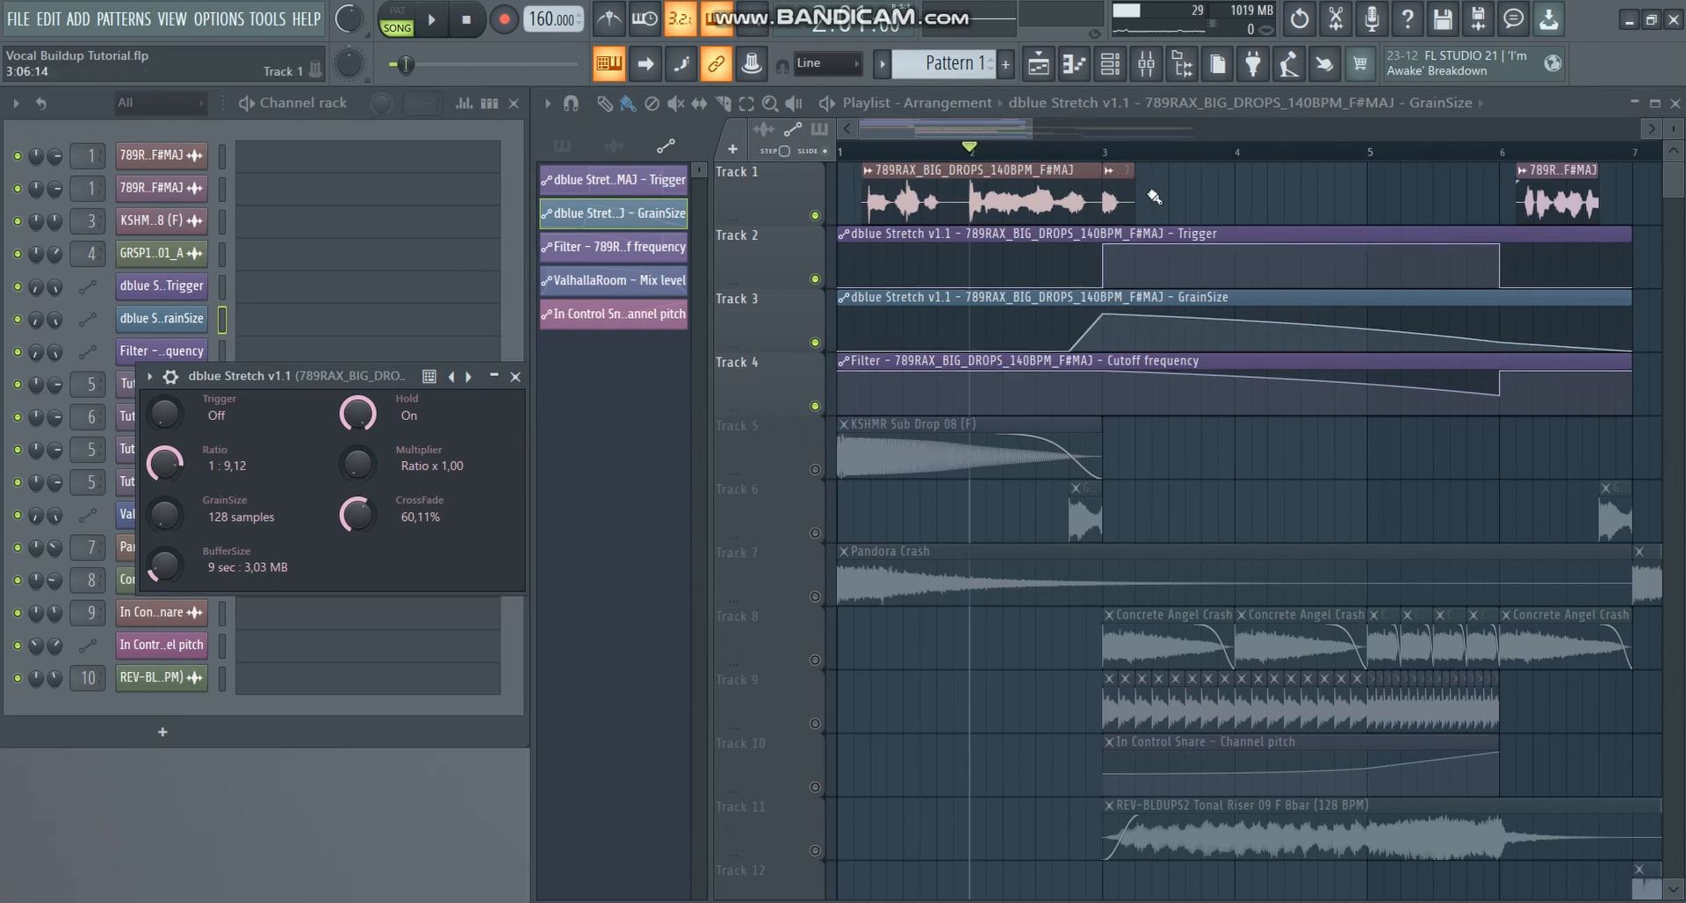
pyautogui.moveTo(1113, 317); pyautogui.dragTo(1112, 343)
pyautogui.moveTo(1504, 342); pyautogui.dragTo(1500, 312)
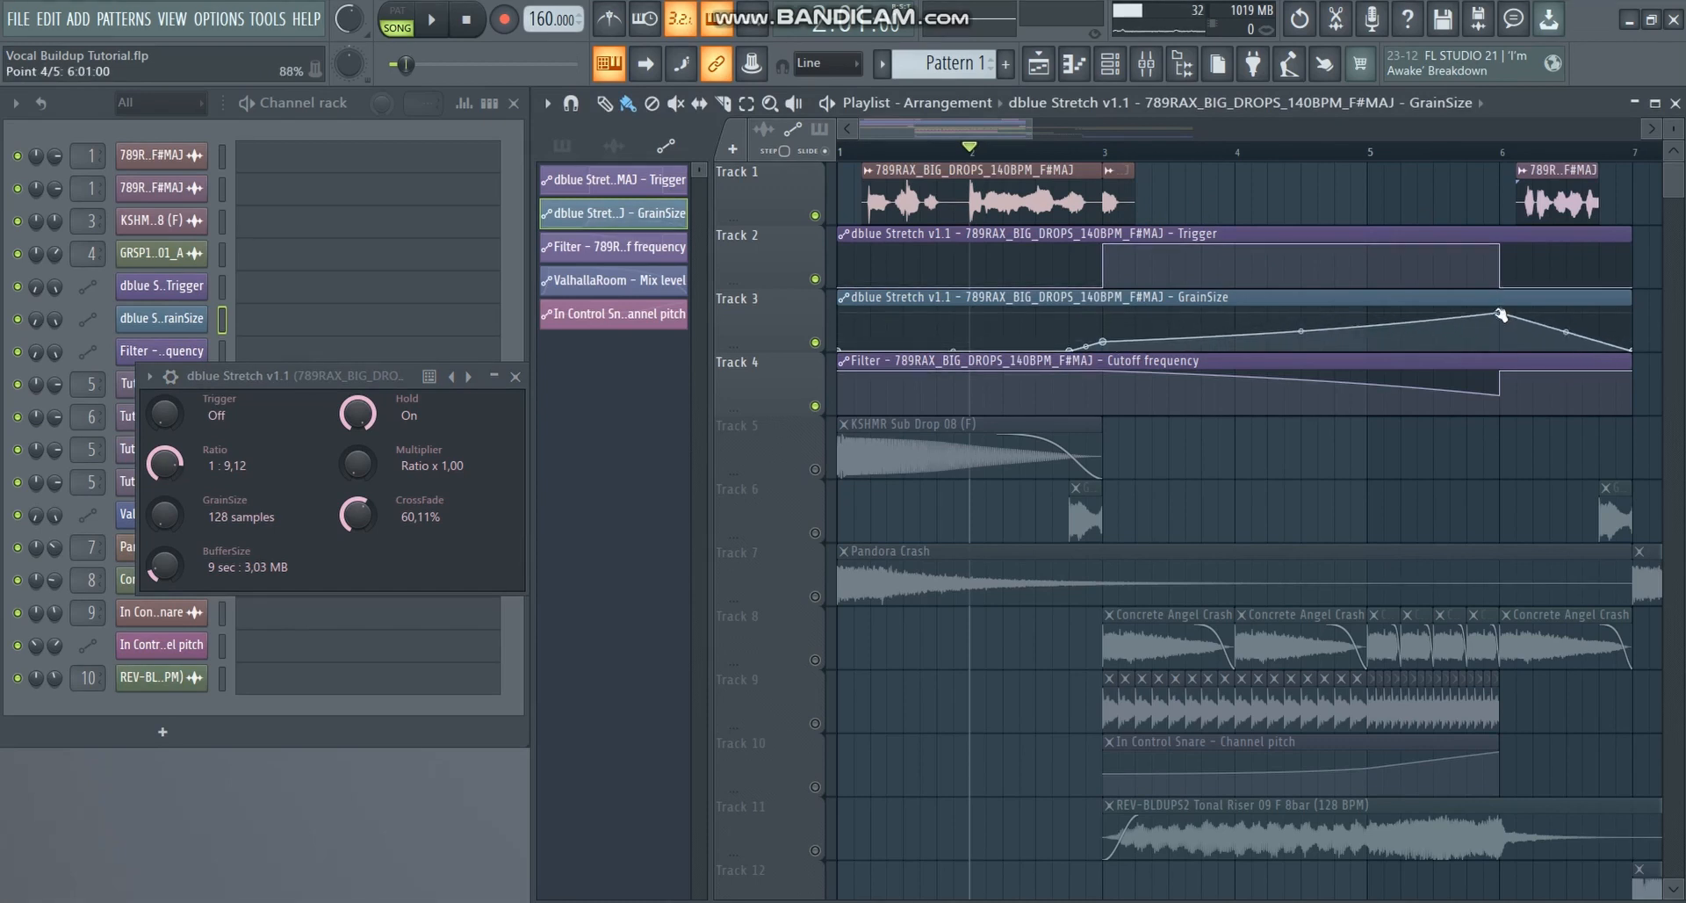
pyautogui.press('space')
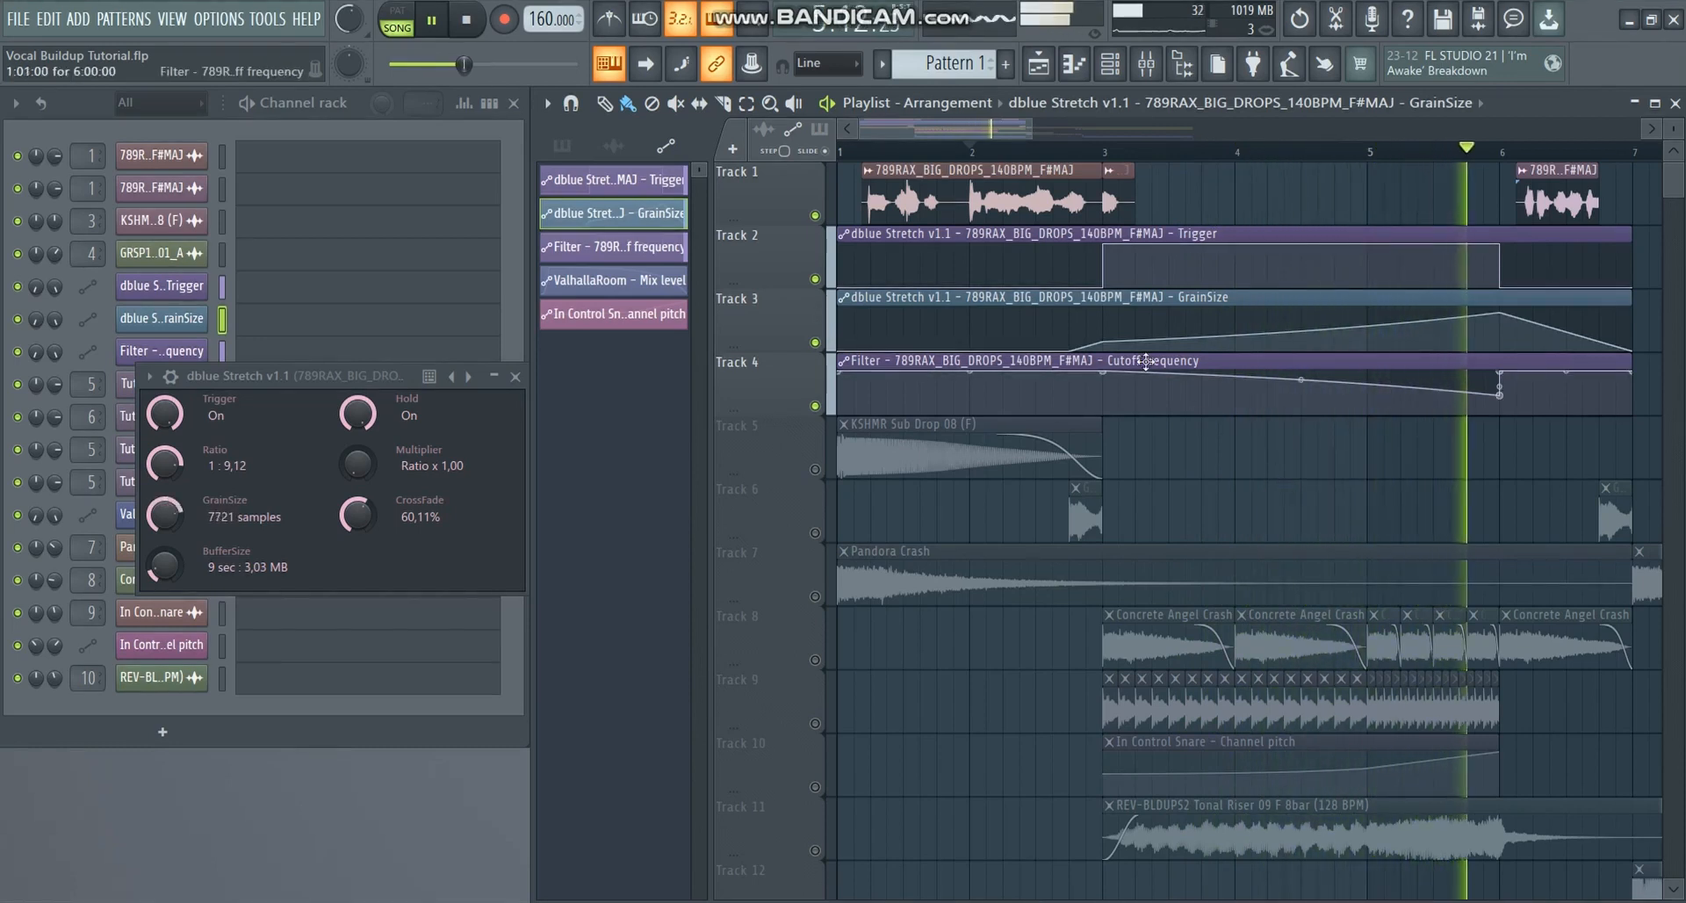
pyautogui.press('space')
# Restore the falling GrainSize curve by raising its bar 3 point and lowering its bar 6 point.
pyautogui.moveTo(1104, 342); pyautogui.dragTo(1105, 314)
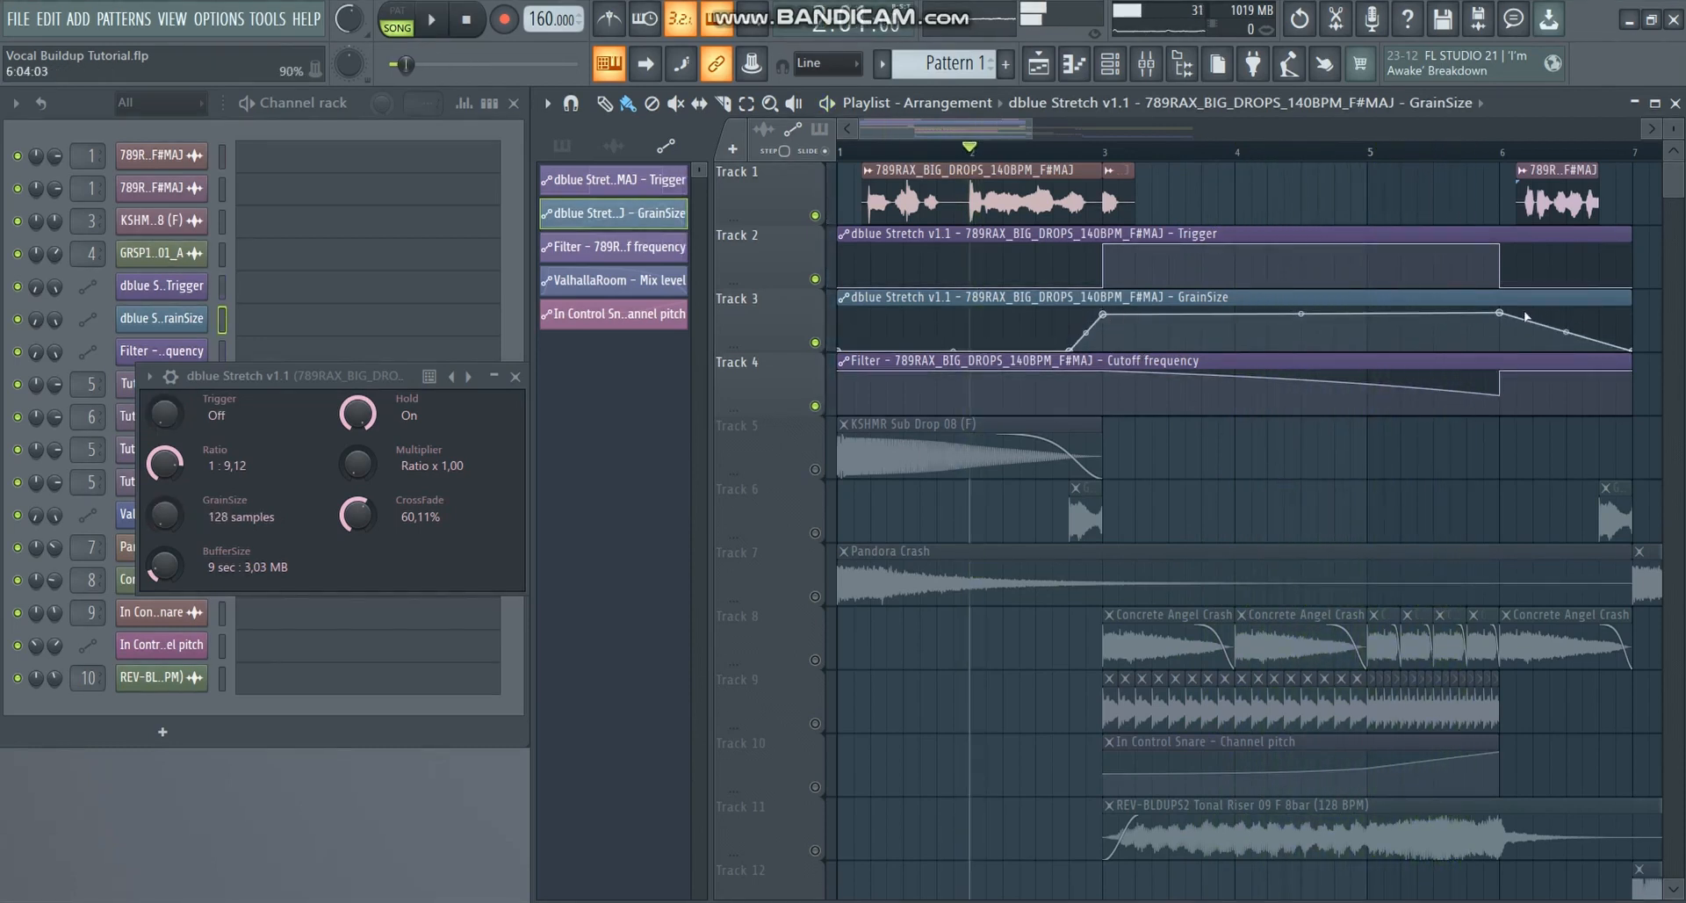
pyautogui.moveTo(1499, 312); pyautogui.dragTo(1503, 345)
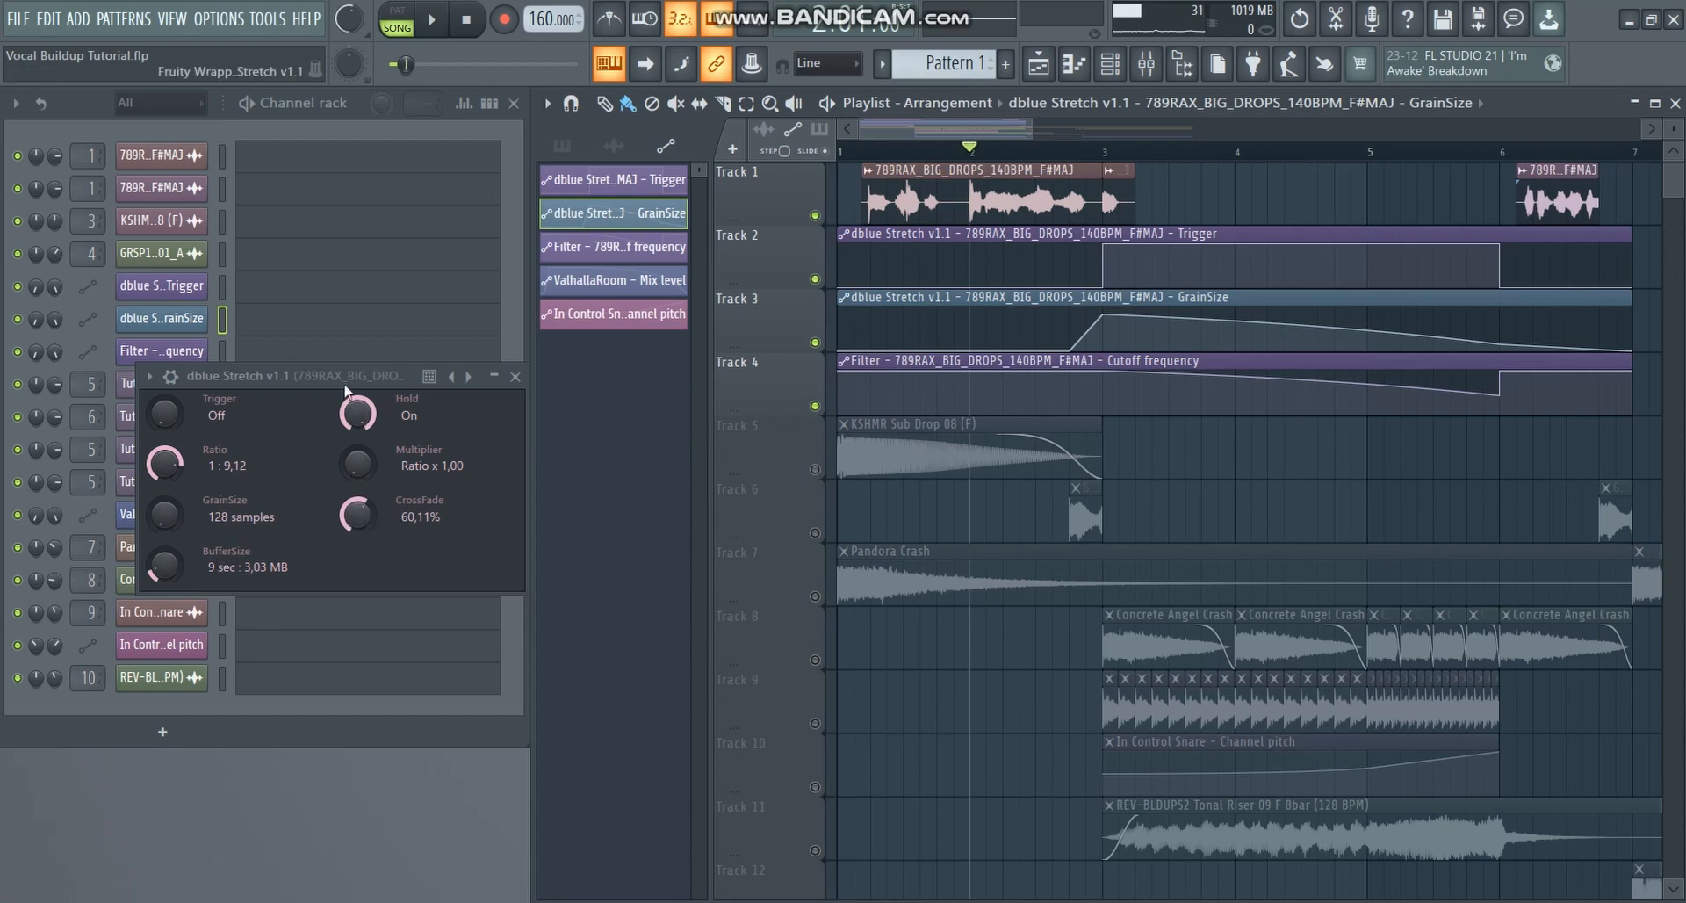
# Lower the dblue Stretch CrossFade to 12,41% and play the stretched vocal.
pyautogui.moveTo(343, 385); pyautogui.dragTo(529, 370)
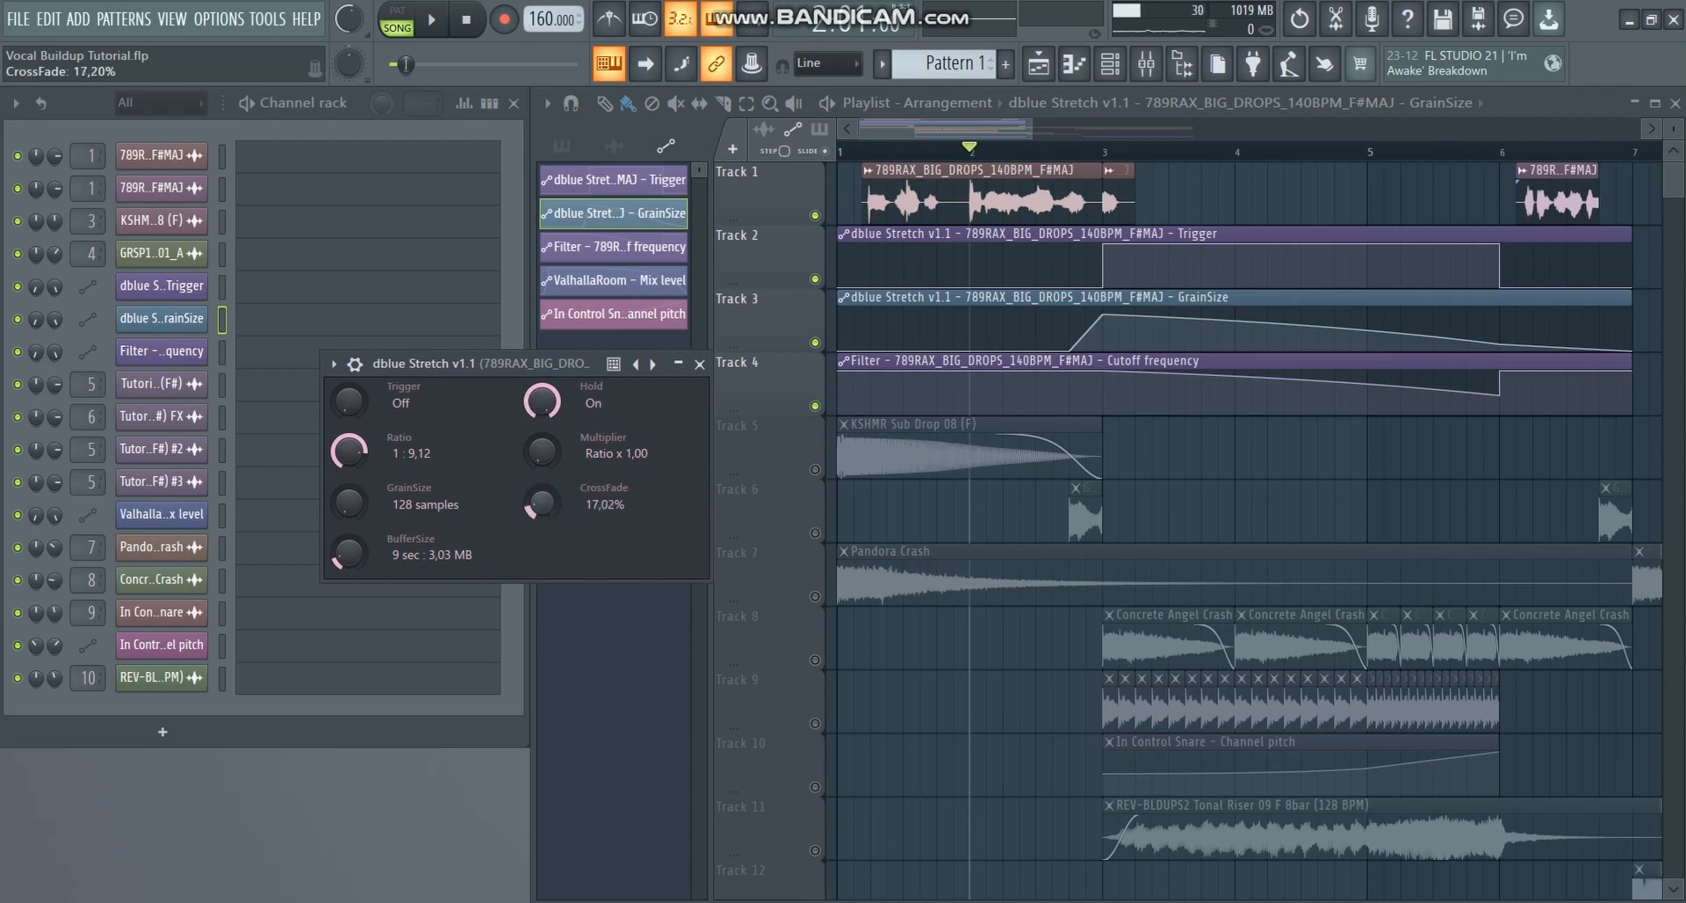
pyautogui.moveTo(542, 508); pyautogui.dragTo(542, 512)
pyautogui.moveTo(496, 369); pyautogui.dragTo(502, 369)
pyautogui.press('space')
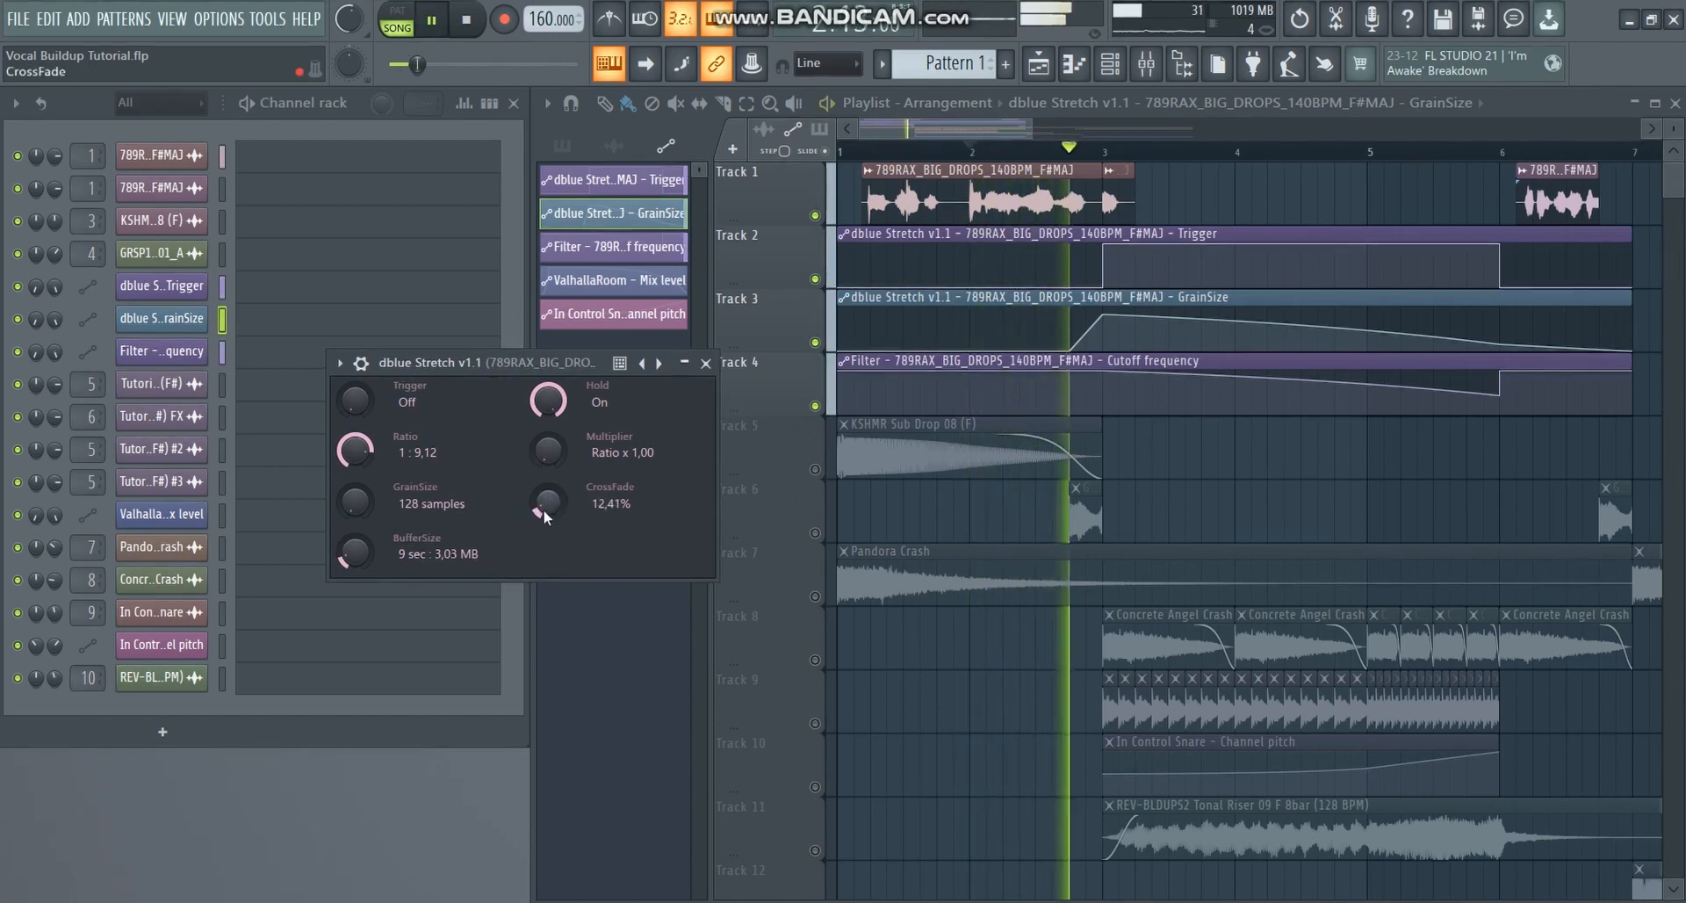
# Set the dblue Stretch CrossFade to 61,70% and play the stretched vocal again.
pyautogui.moveTo(546, 507); pyautogui.dragTo(546, 455)
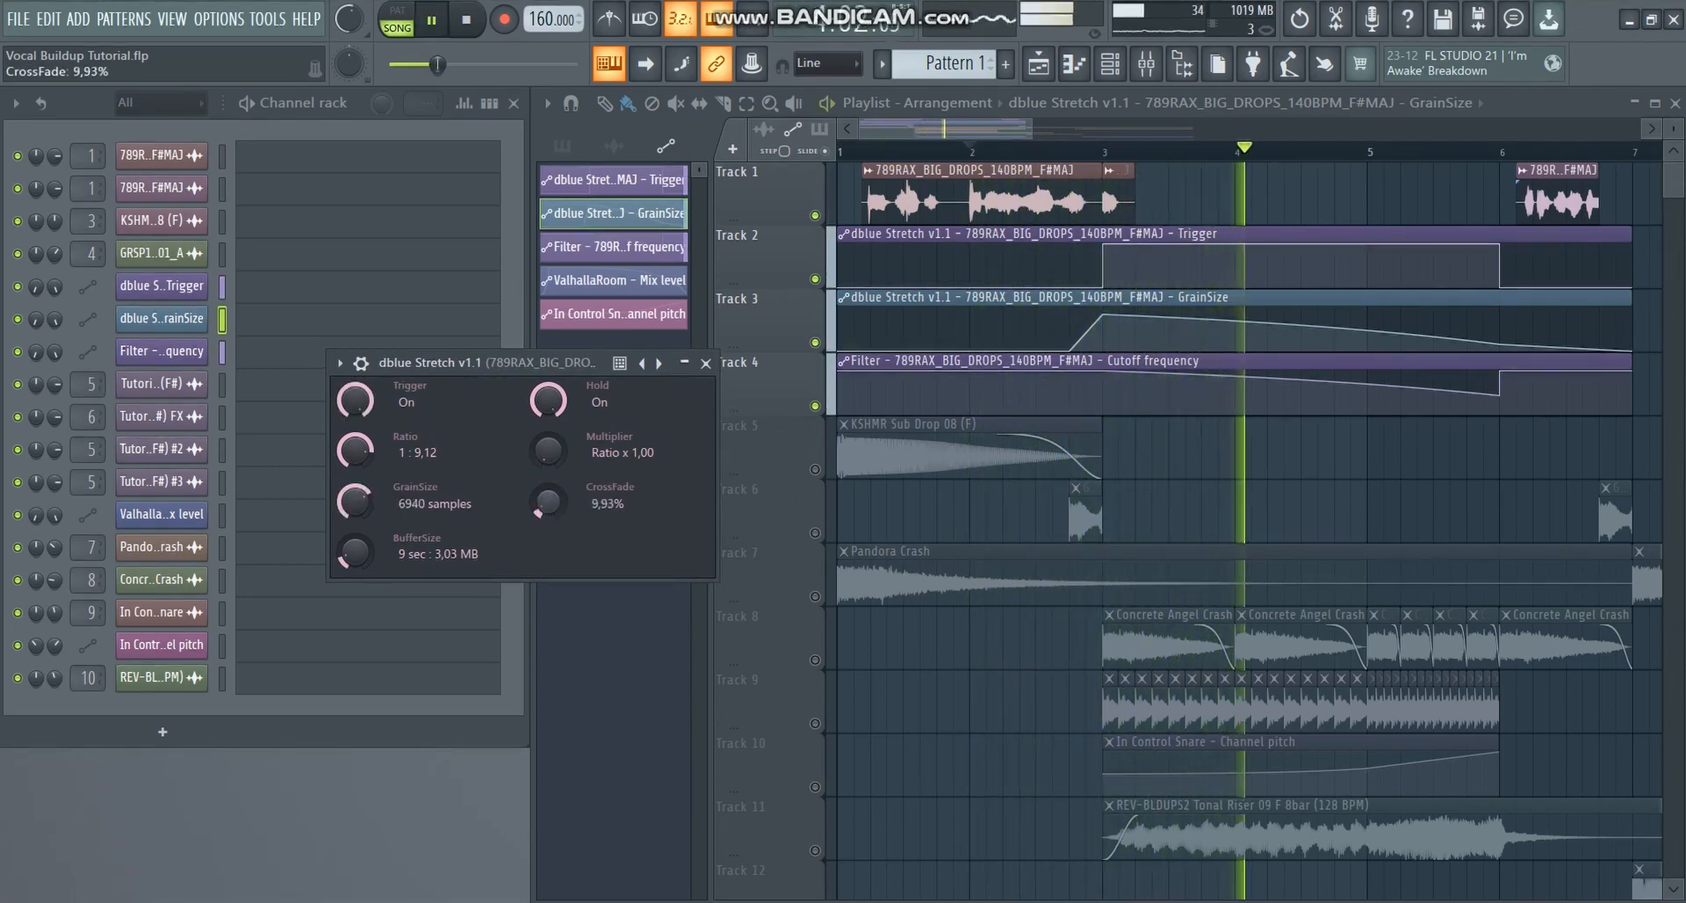
pyautogui.press('space')
pyautogui.press('space')
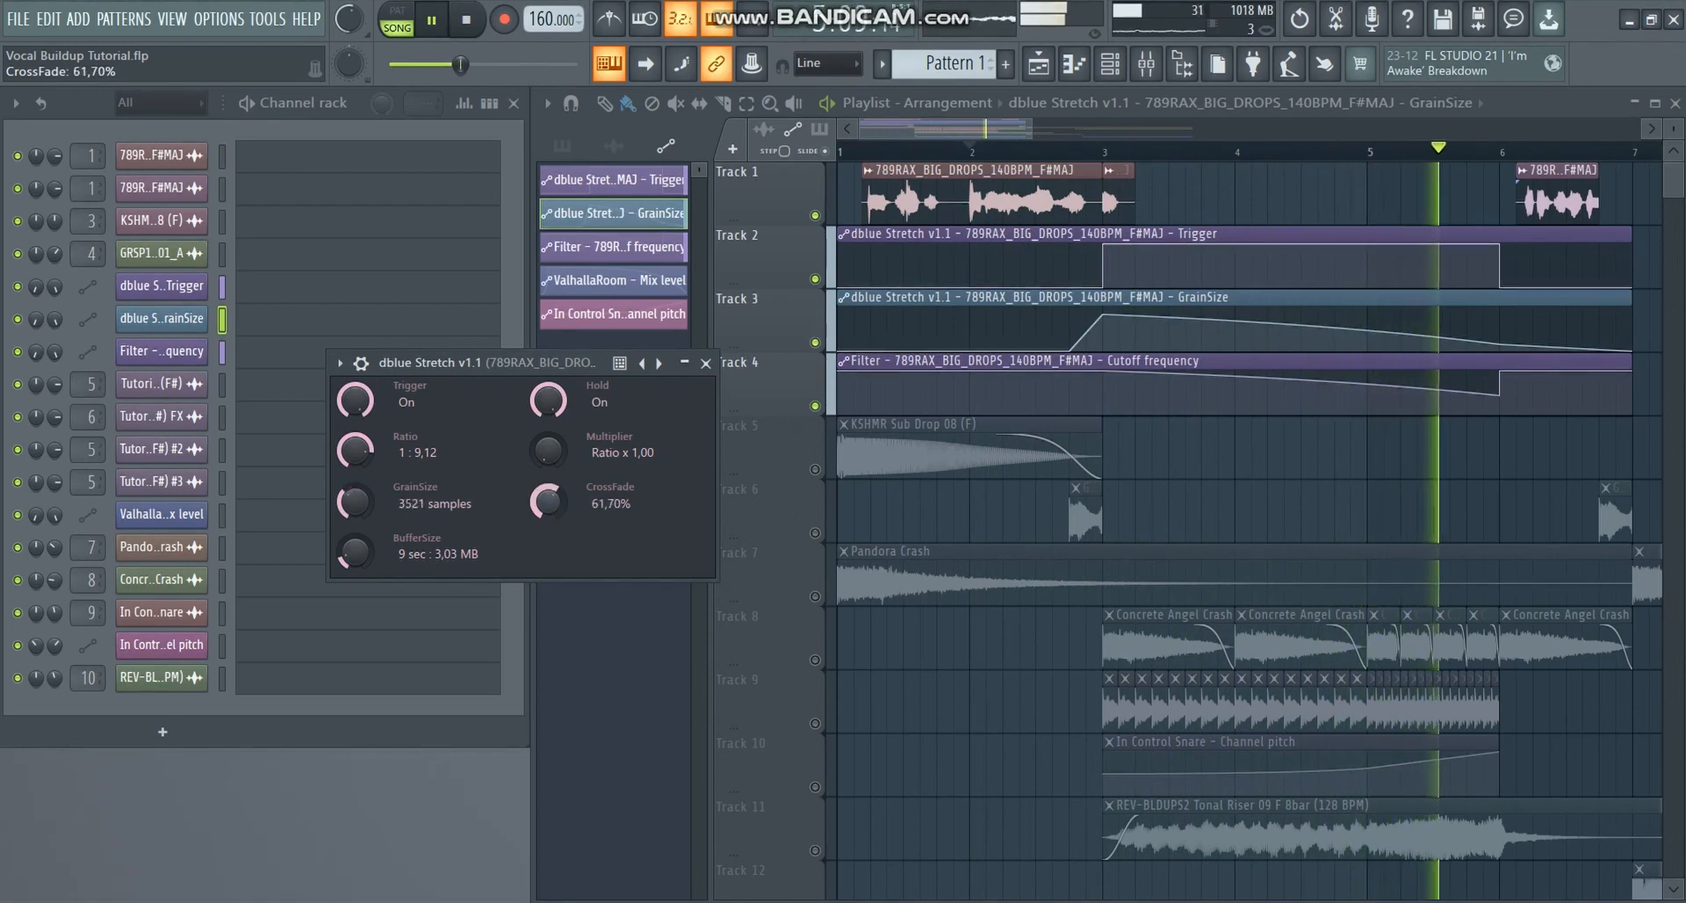
pyautogui.moveTo(581, 372); pyautogui.dragTo(586, 371)
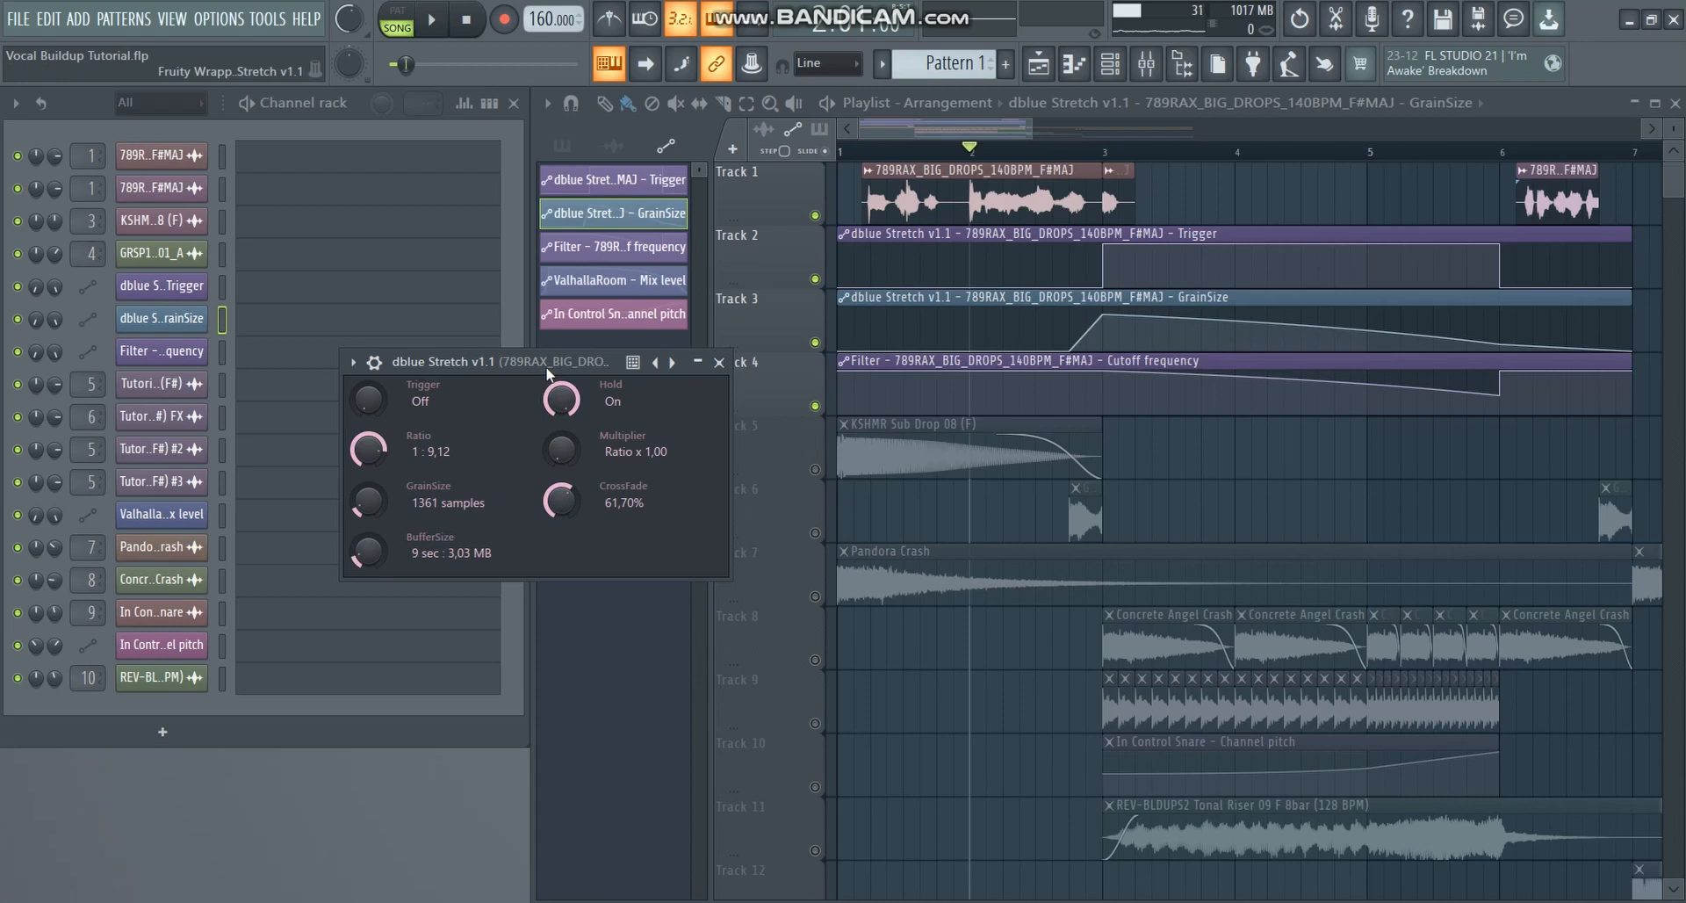
# Open the Track 1 vocal clip's settings, review the available time-stretching modes, and close them without choosing one.
pyautogui.moveTo(546, 368); pyautogui.dragTo(486, 381)
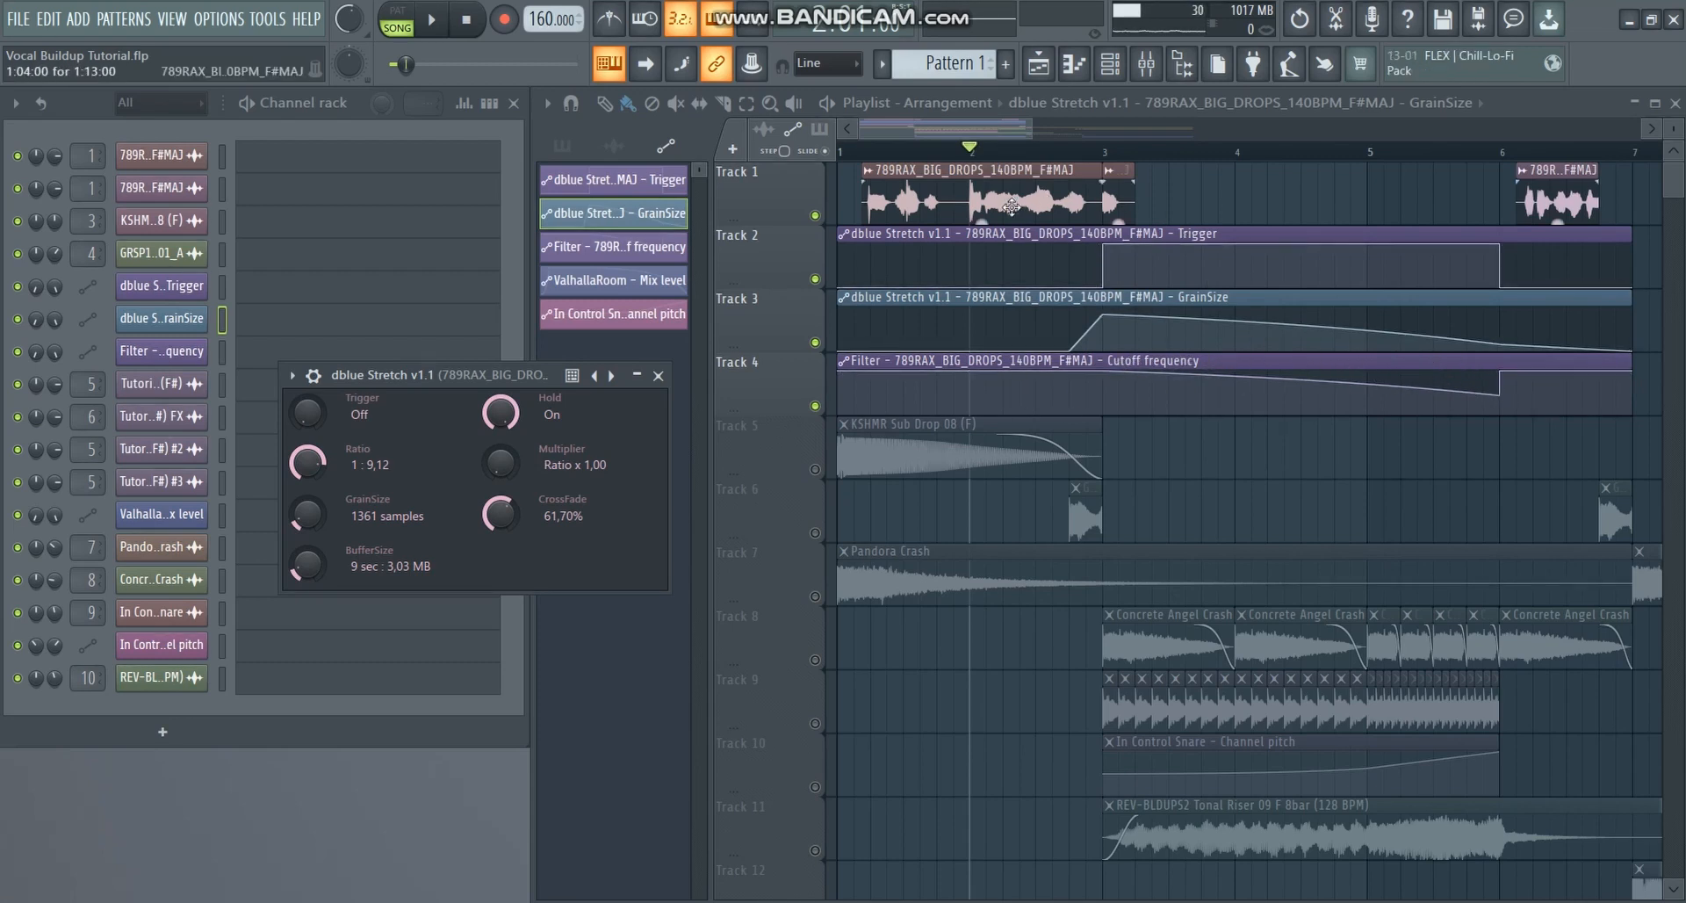
pyautogui.click(1045, 203)
pyautogui.doubleClick(1045, 203)
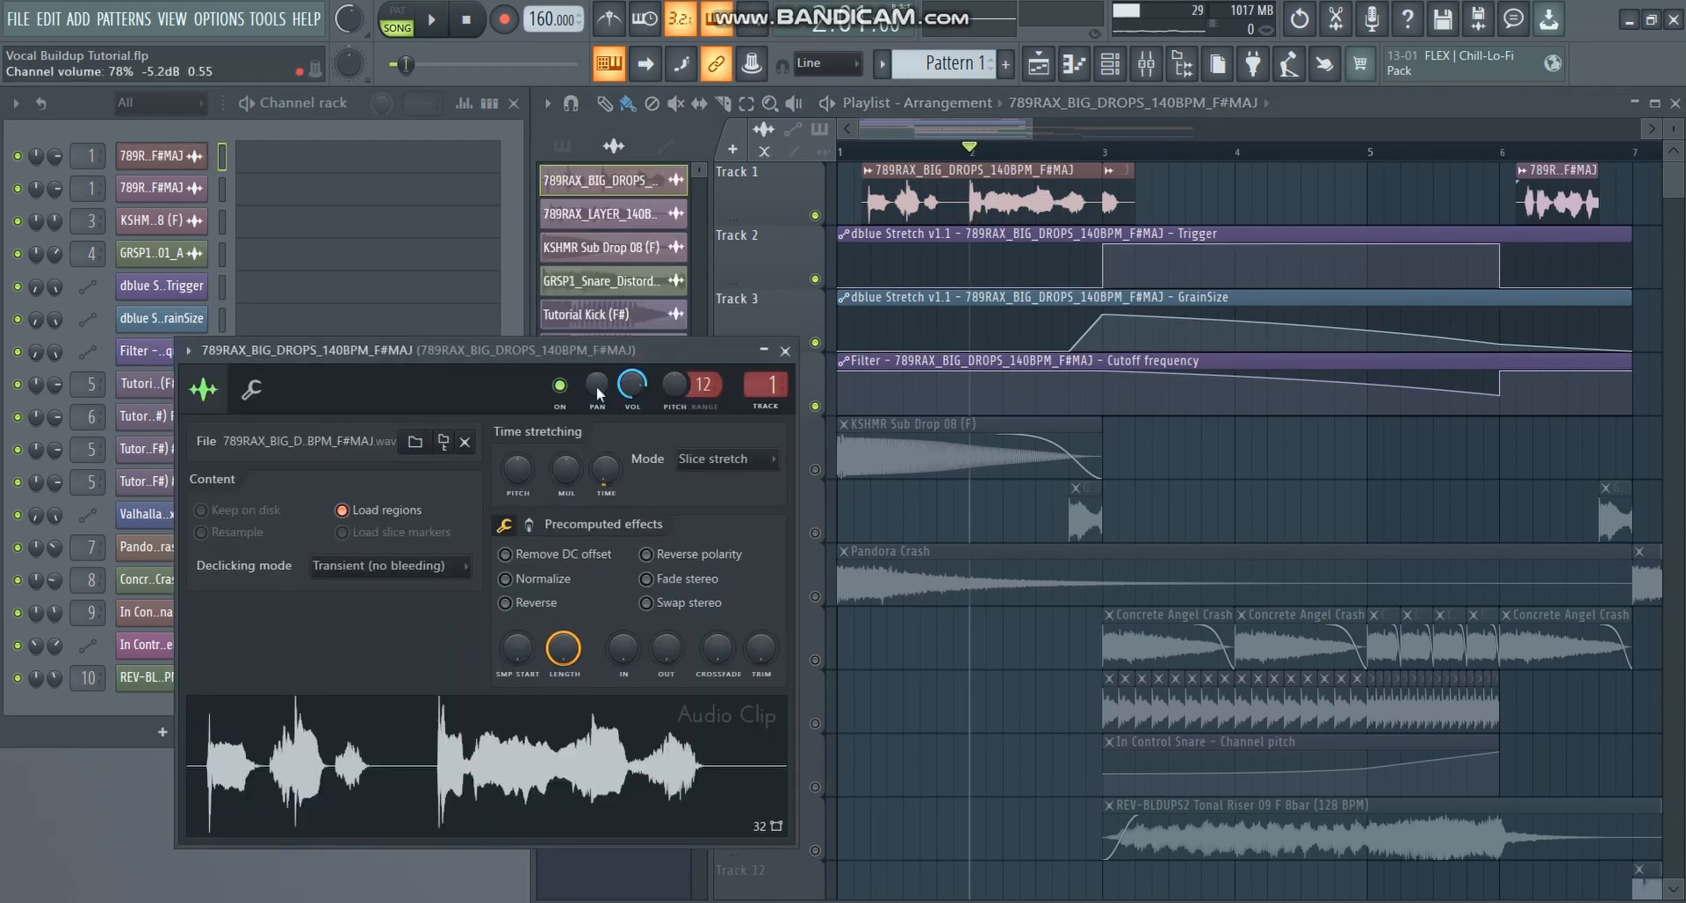
pyautogui.click(709, 462)
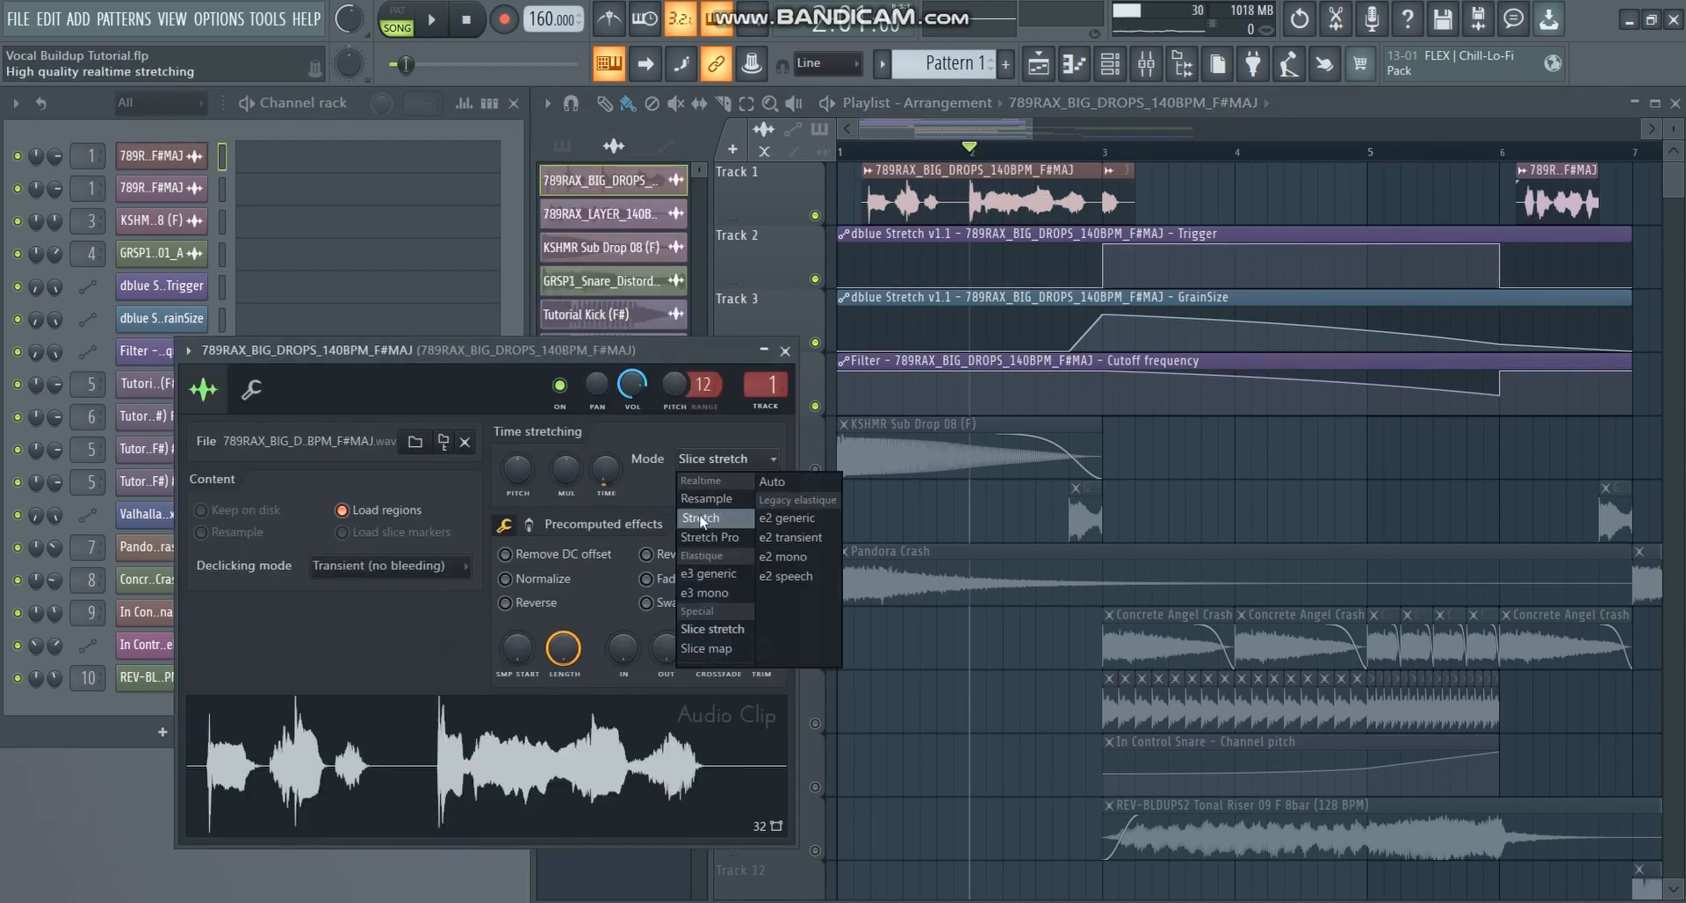
pyautogui.click(671, 443)
pyautogui.click(784, 351)
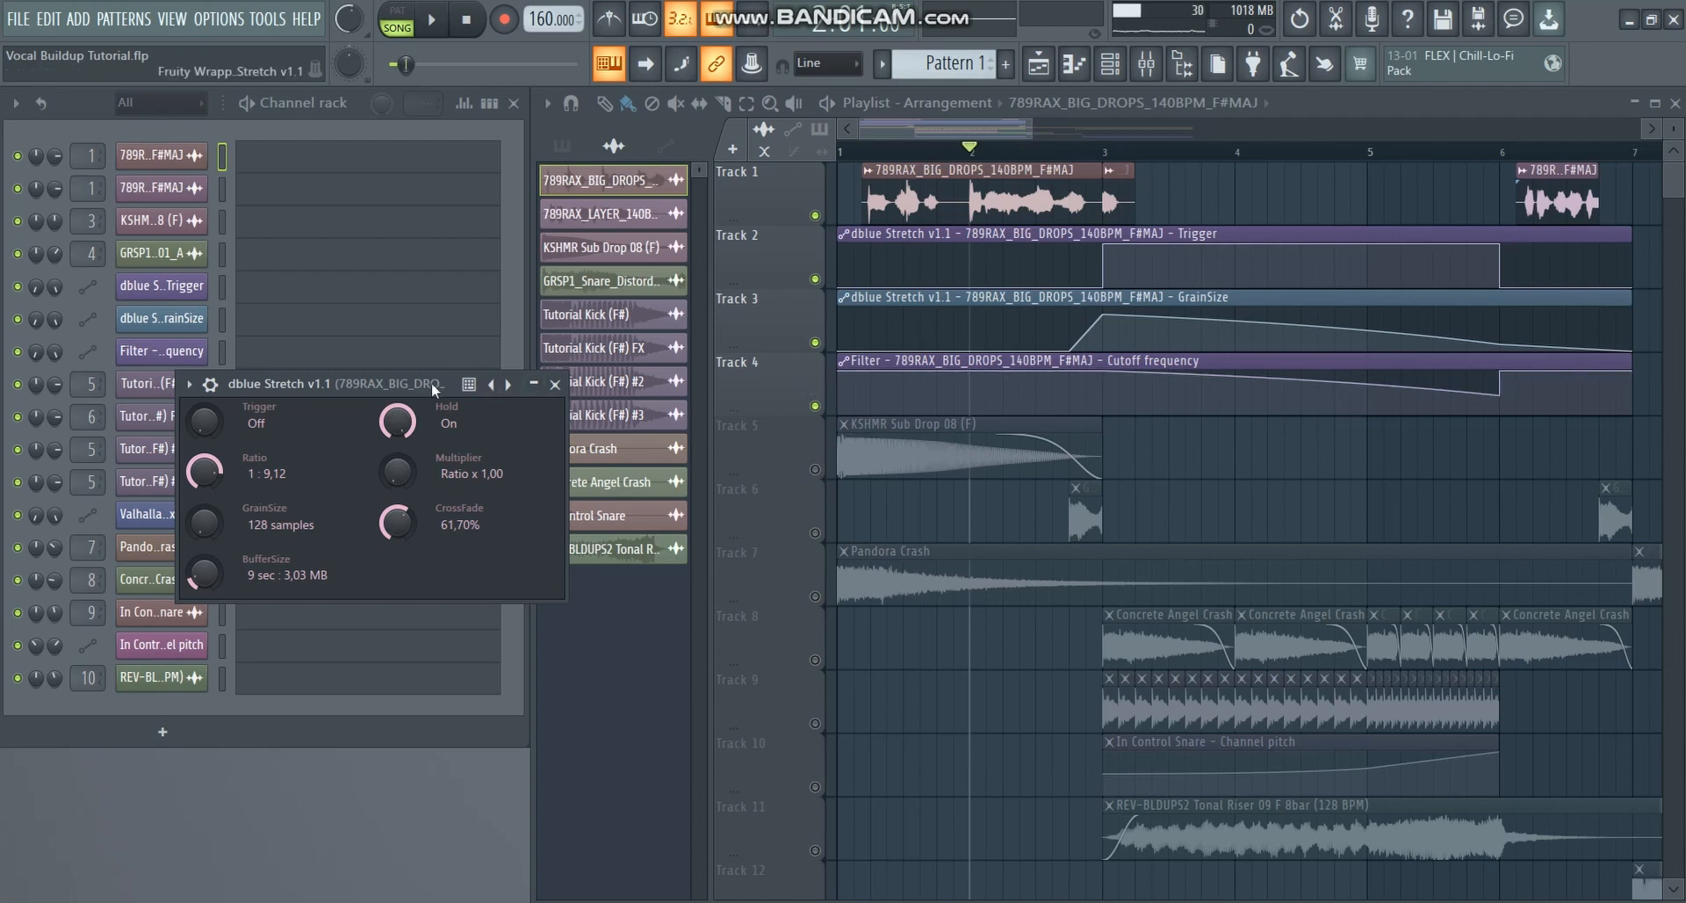
# Close the dblue Stretch plugin window.
pyautogui.click(555, 386)
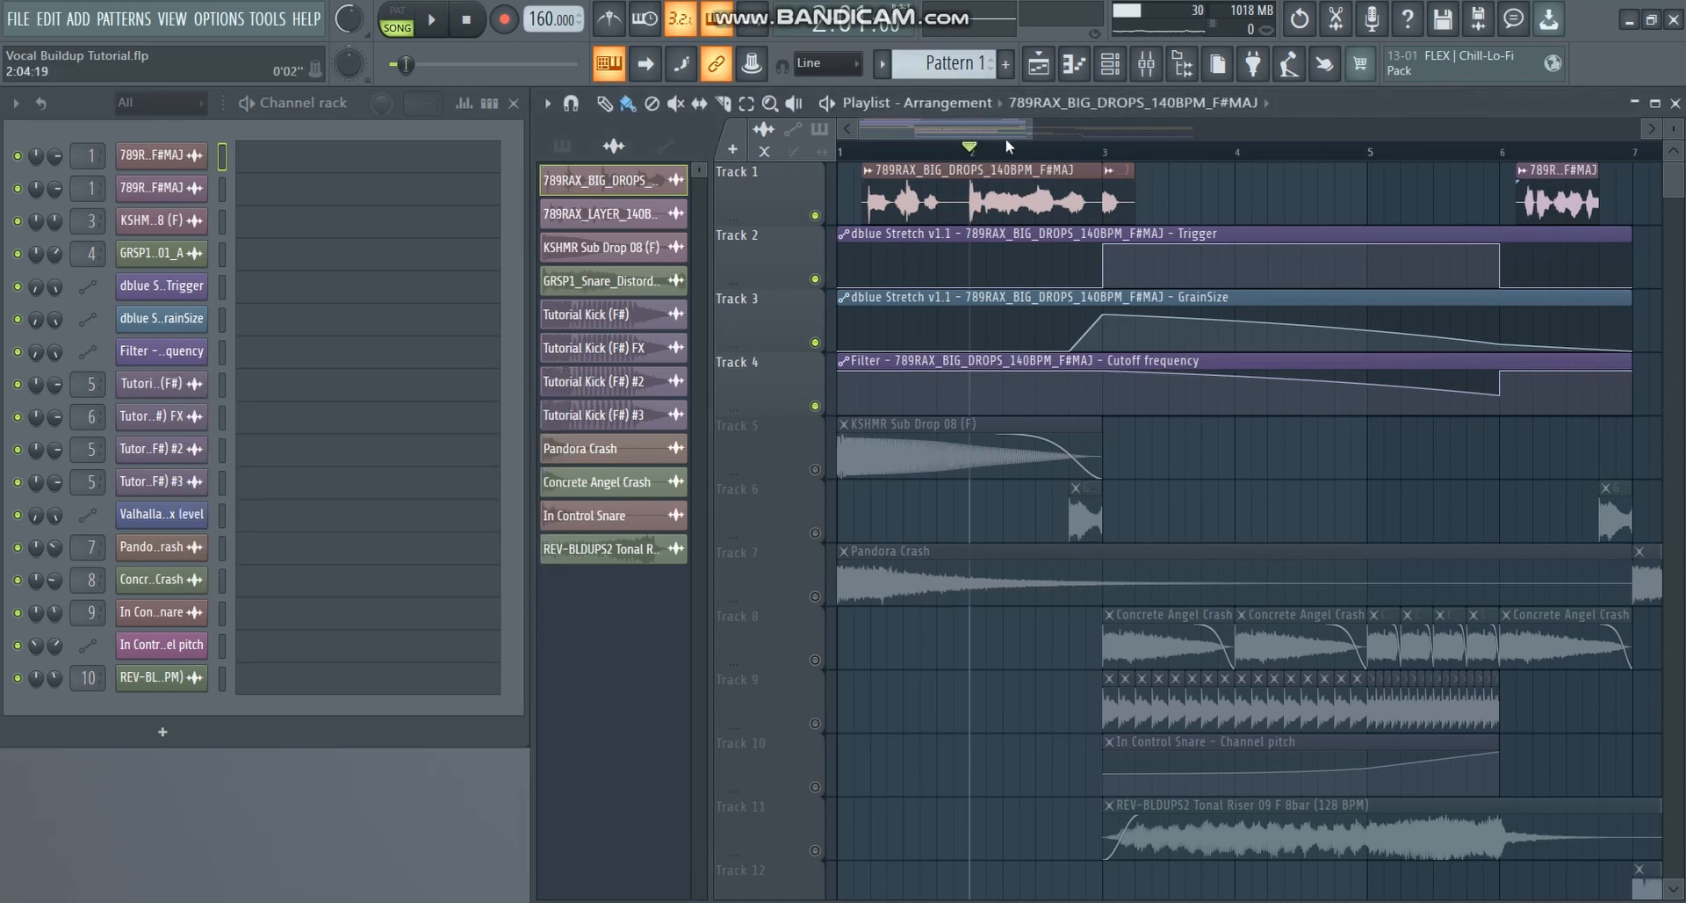
pyautogui.moveTo(1033, 130); pyautogui.dragTo(1200, 152)
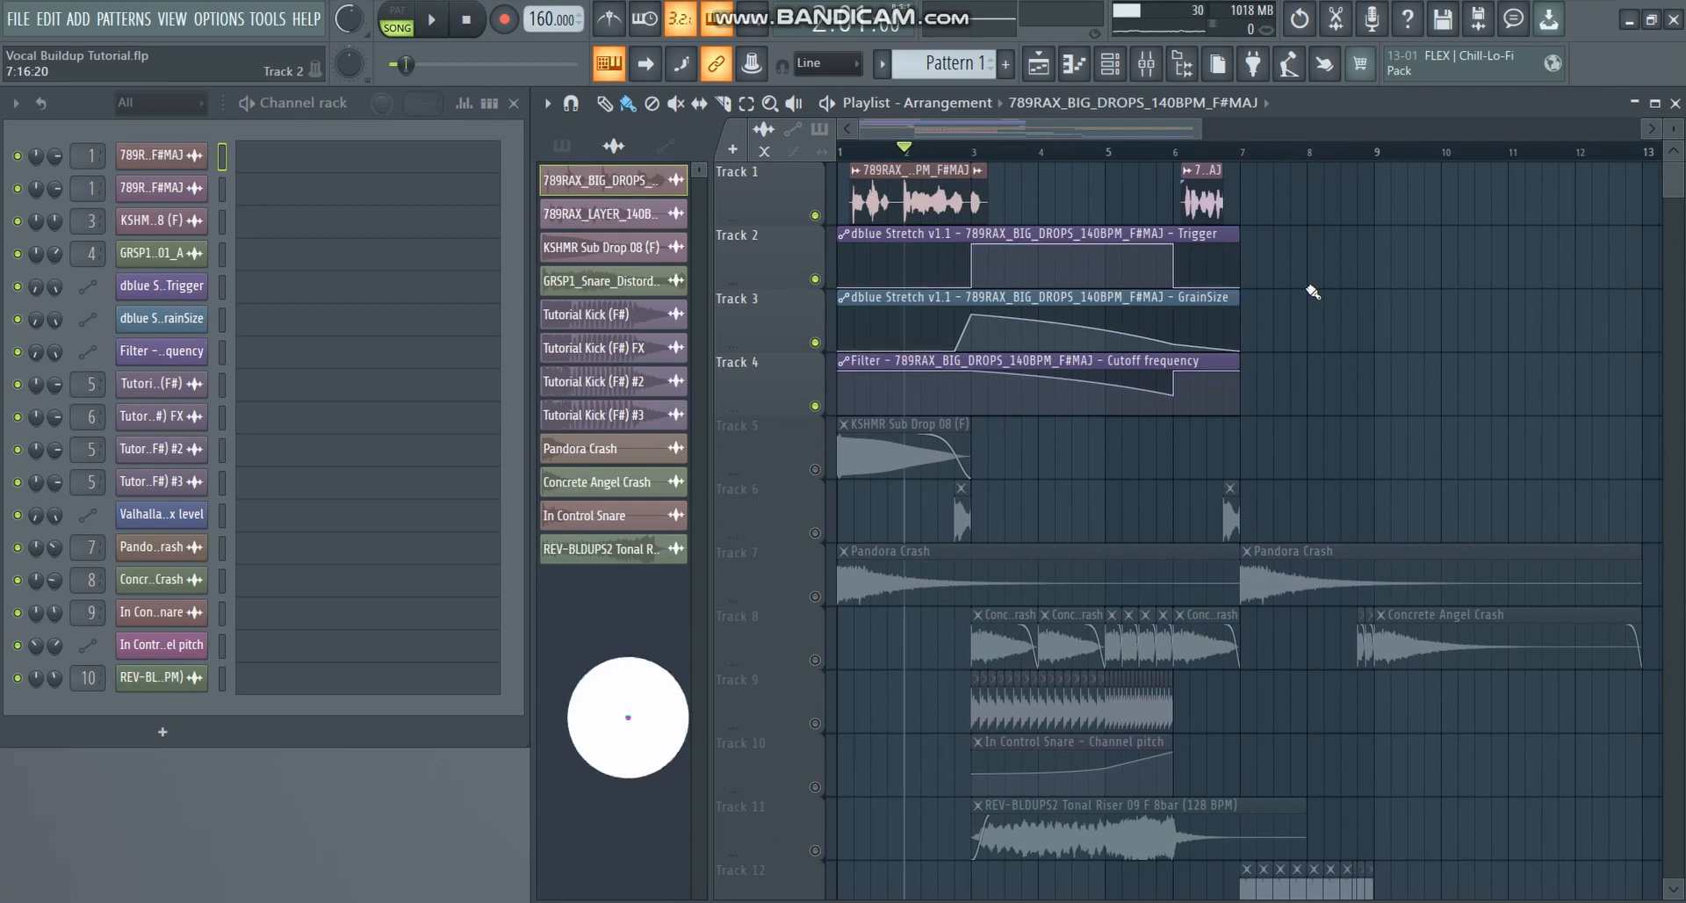